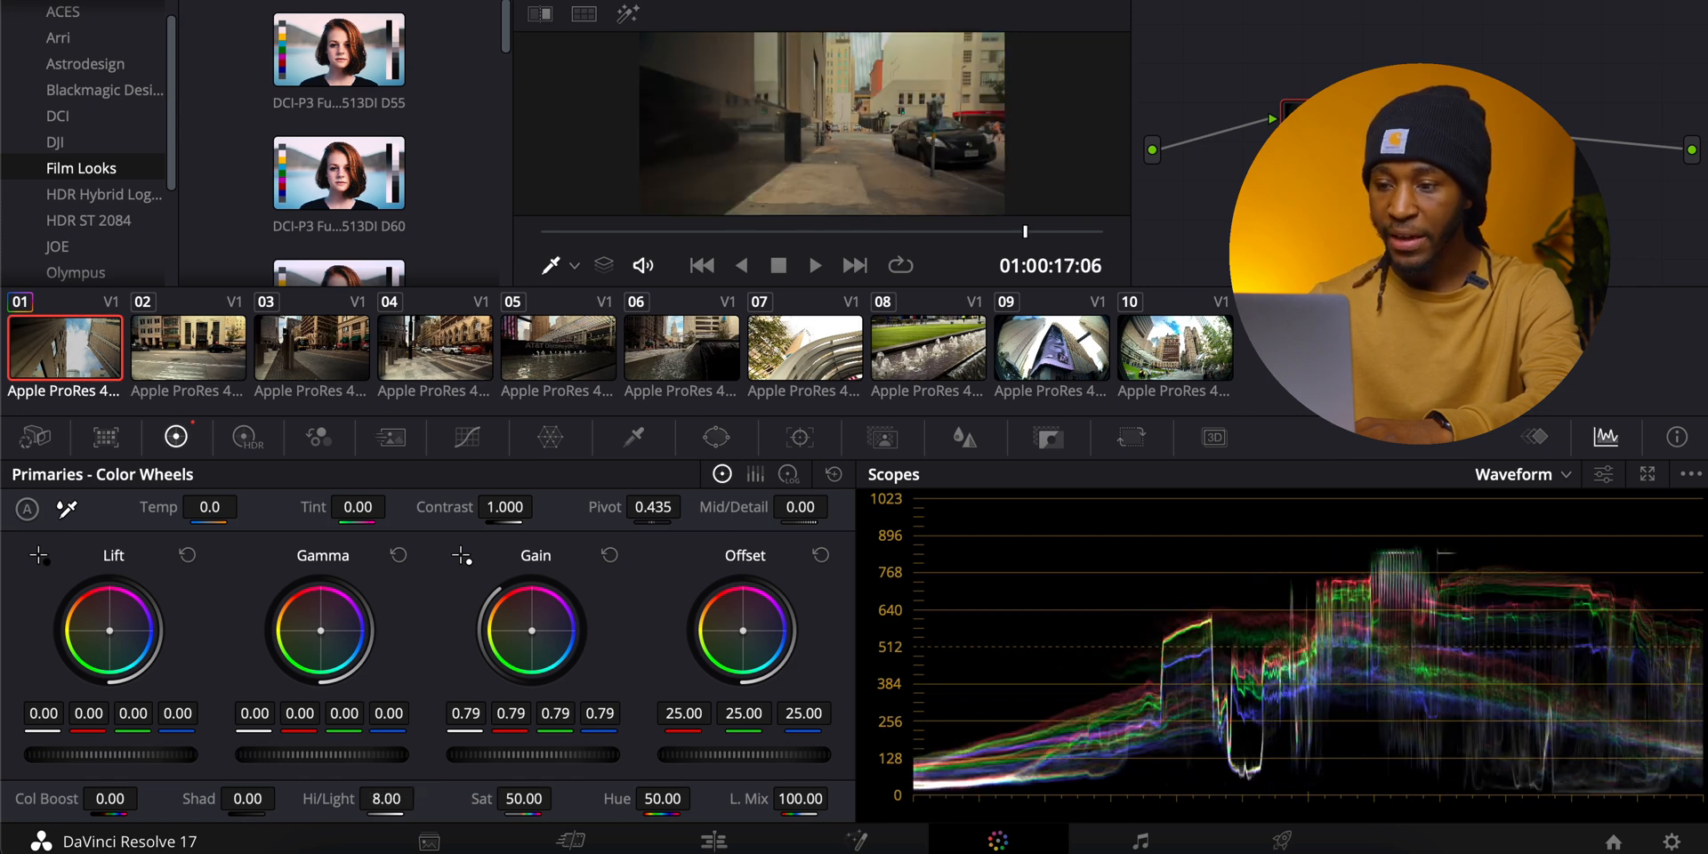
Raise the first clip's master gamma to 0.03 and set its midtone detail to 40
drag(322, 755, 338, 754)
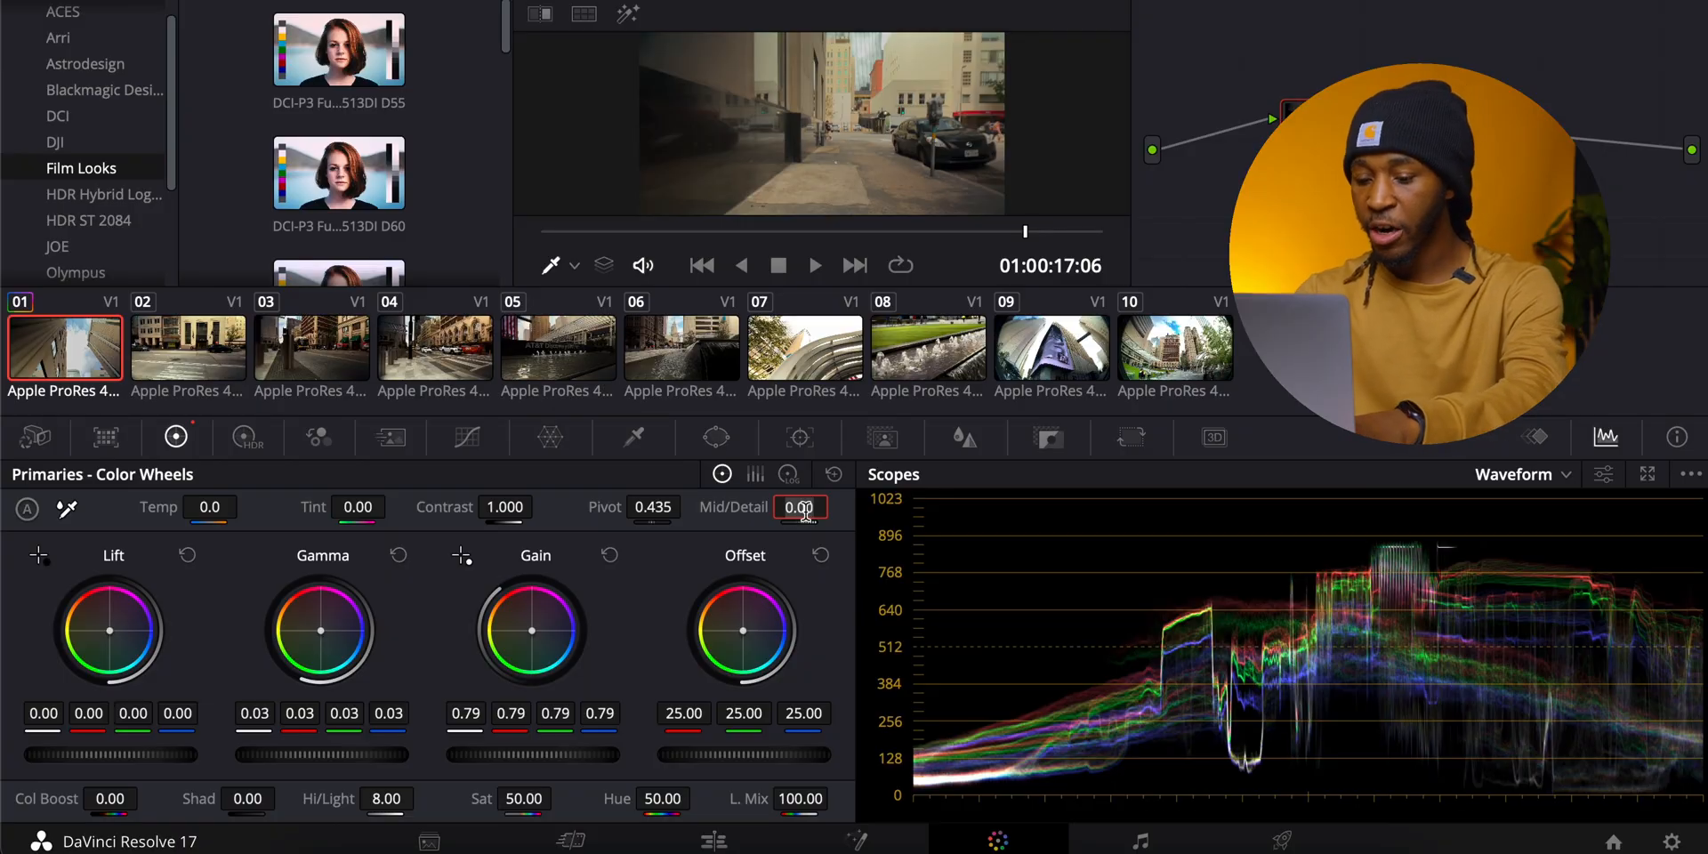
text(40)
key(Return)
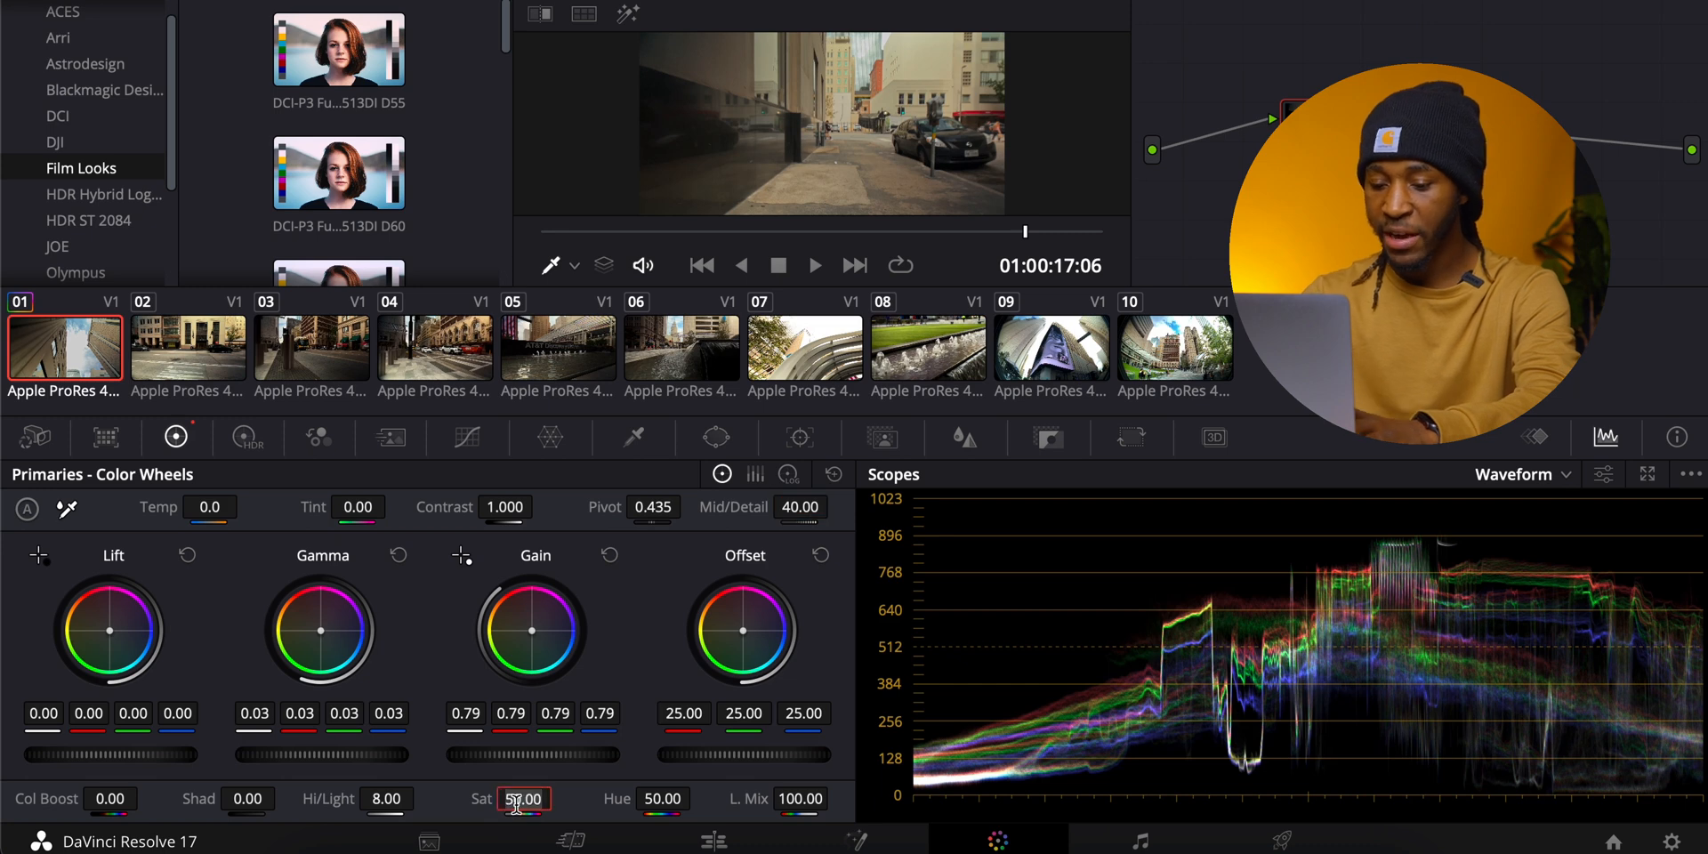
Set the first clip's saturation to 65 and check the graded image full screen
text(35)
key(Return)
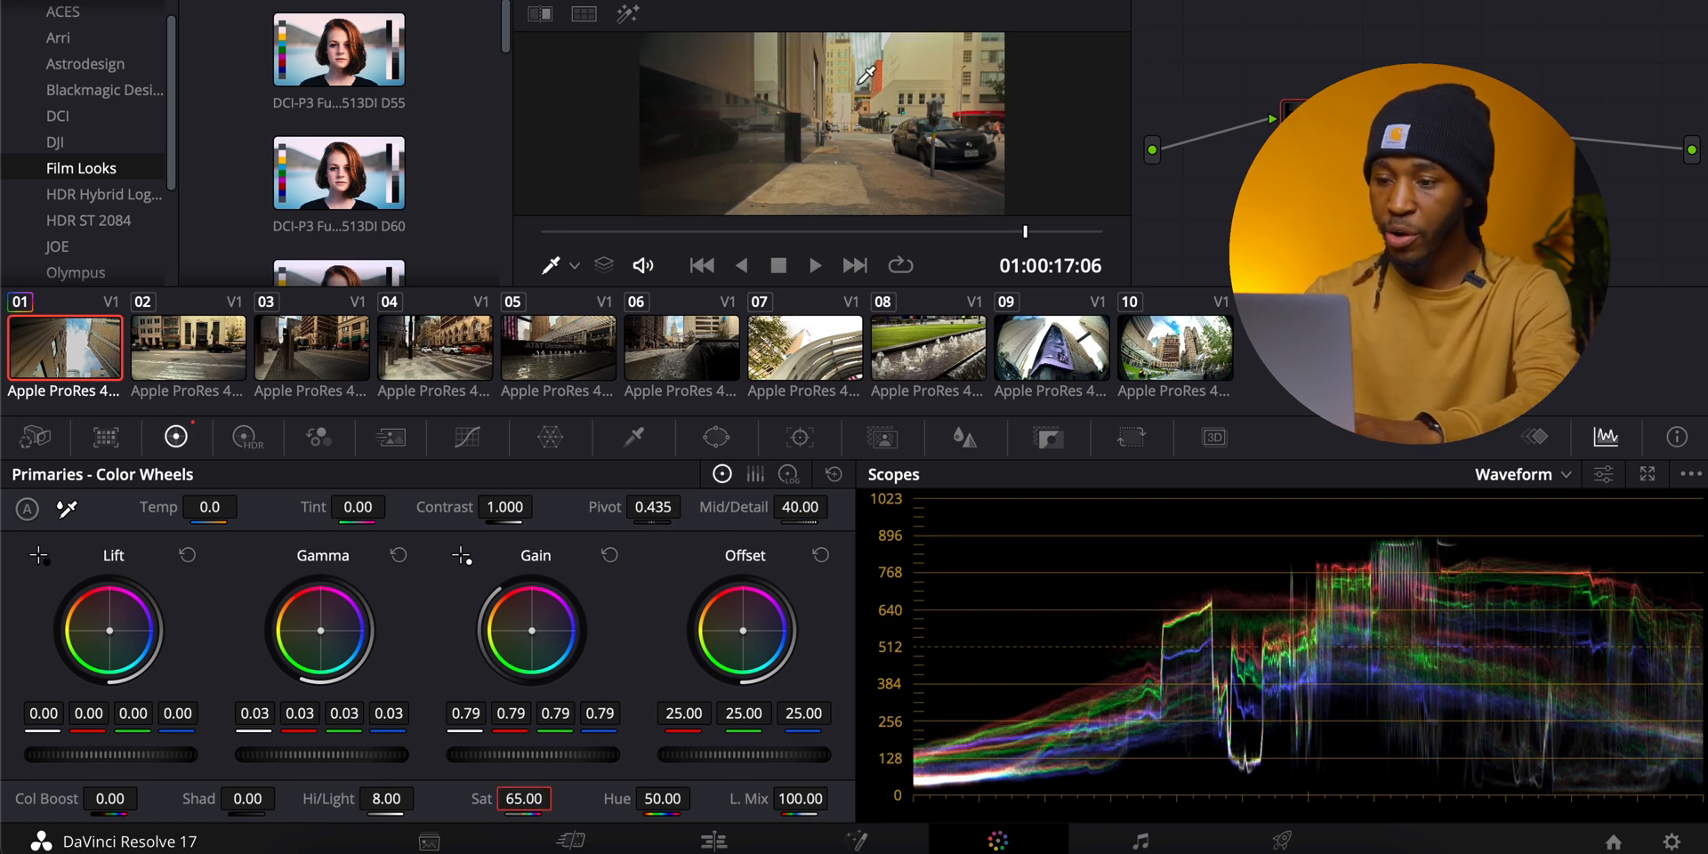
key(super+f)
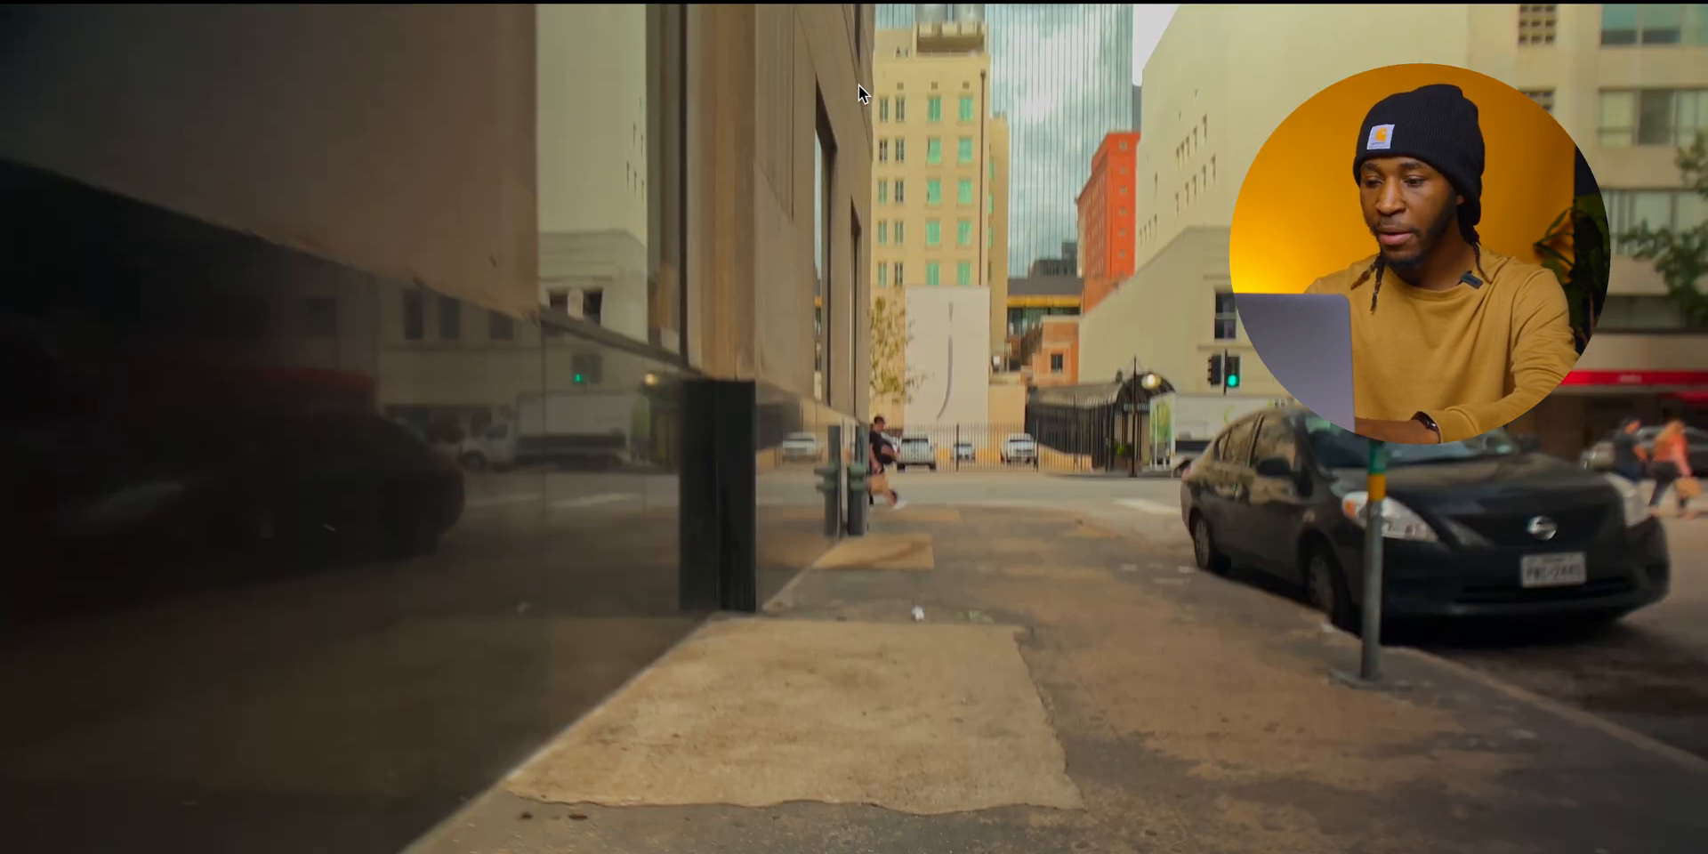
key(super+f)
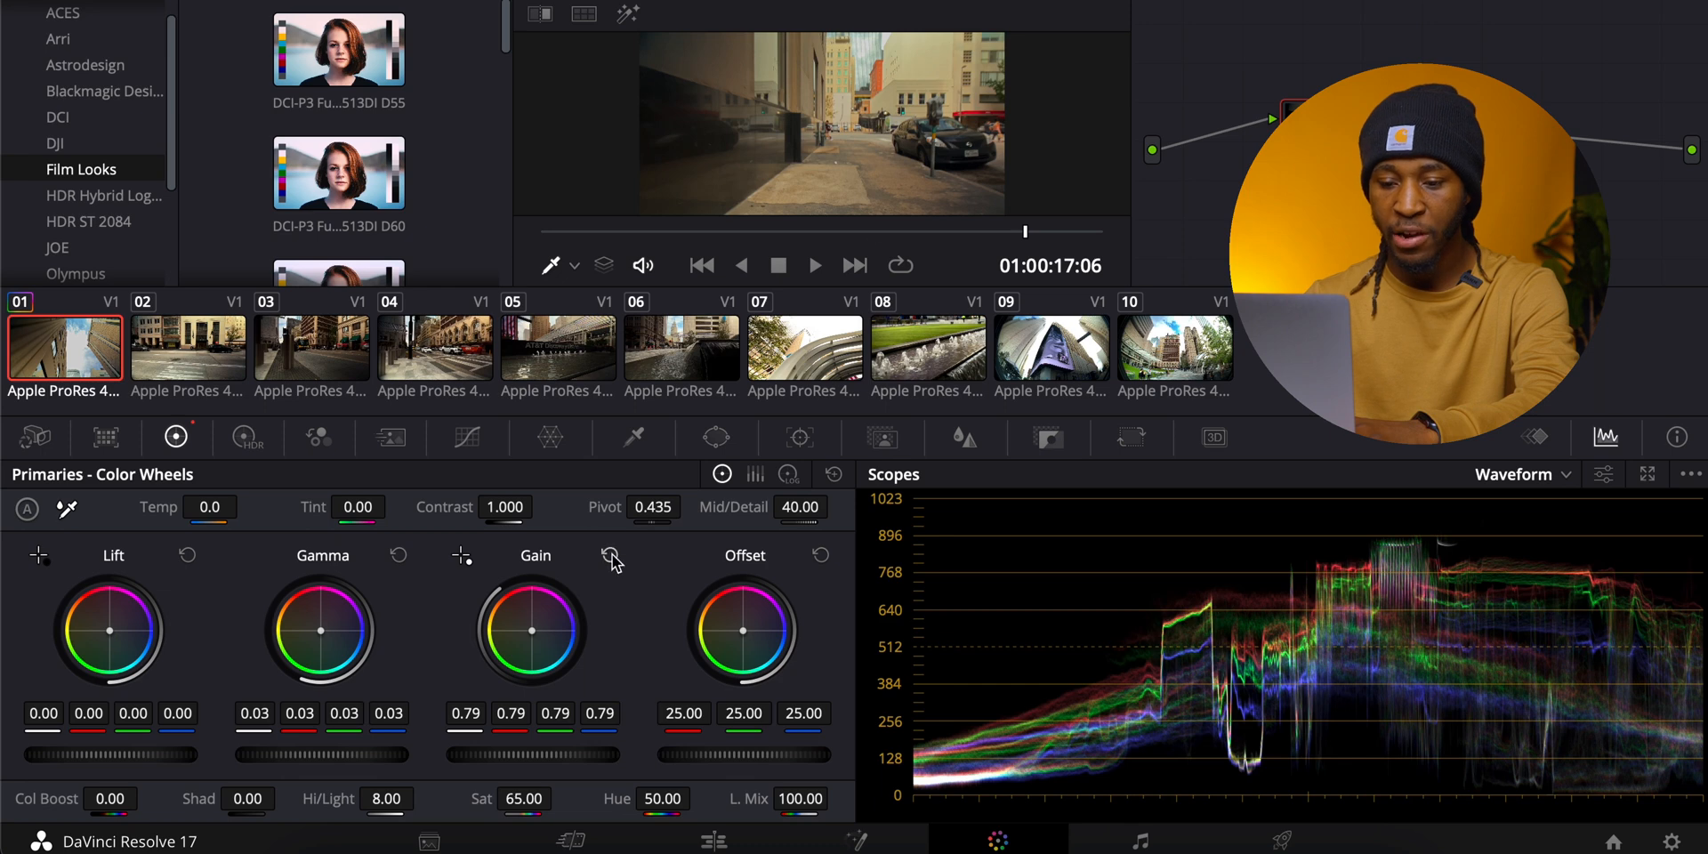
Refine the first clip's primaries with lift -0.02, contrast 1.128, color boost 10 and temperature -370
drag(110, 754, 93, 754)
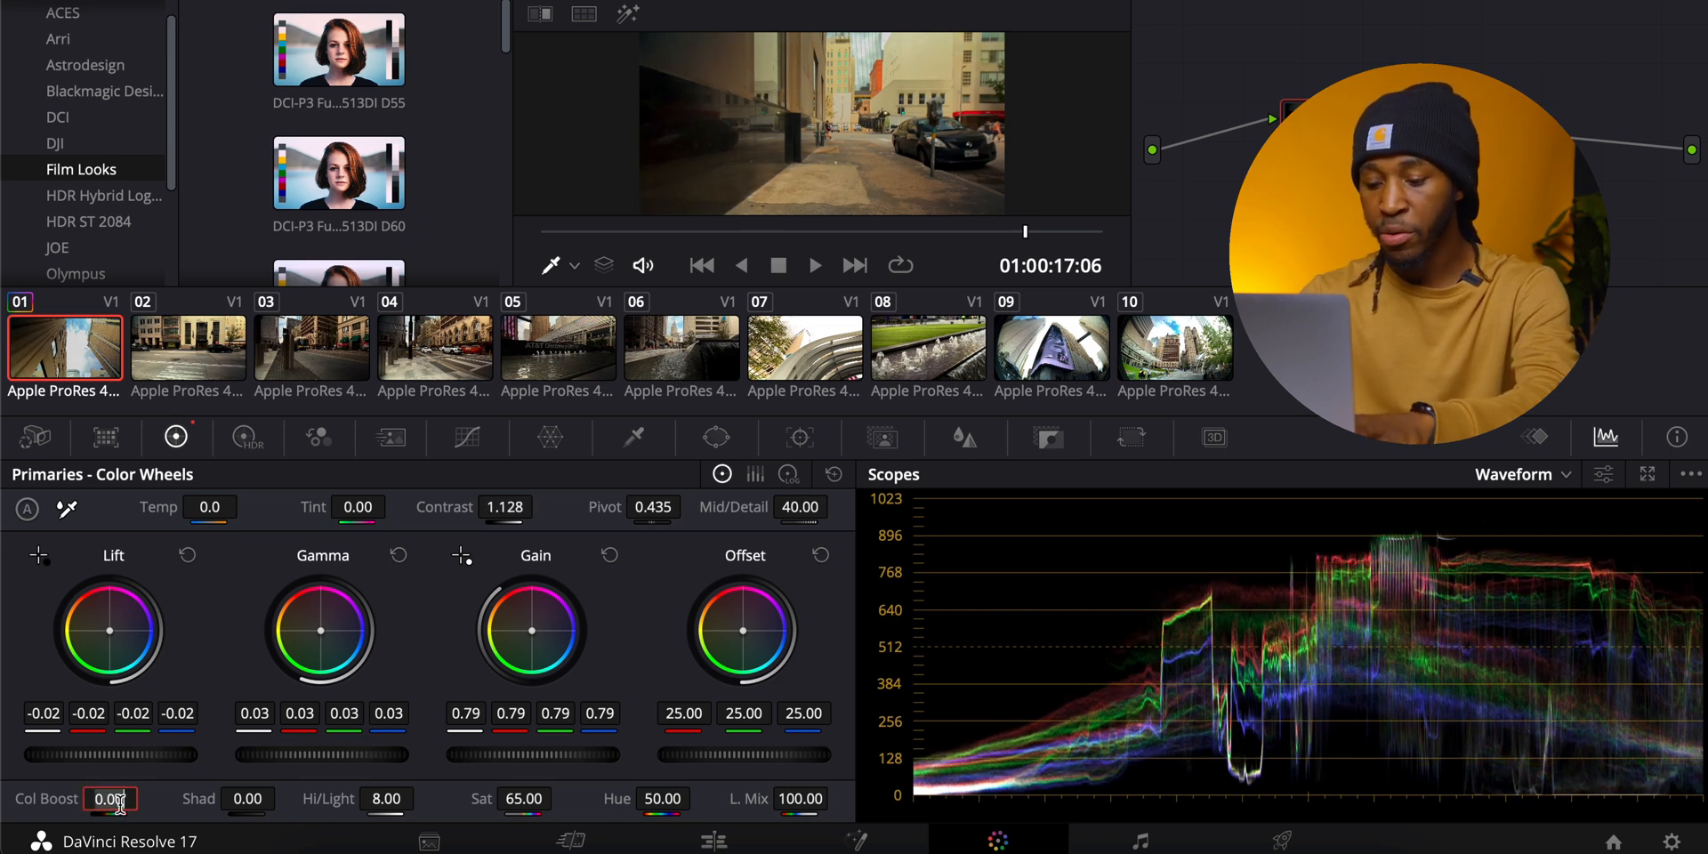
drag(119, 805, 125, 803)
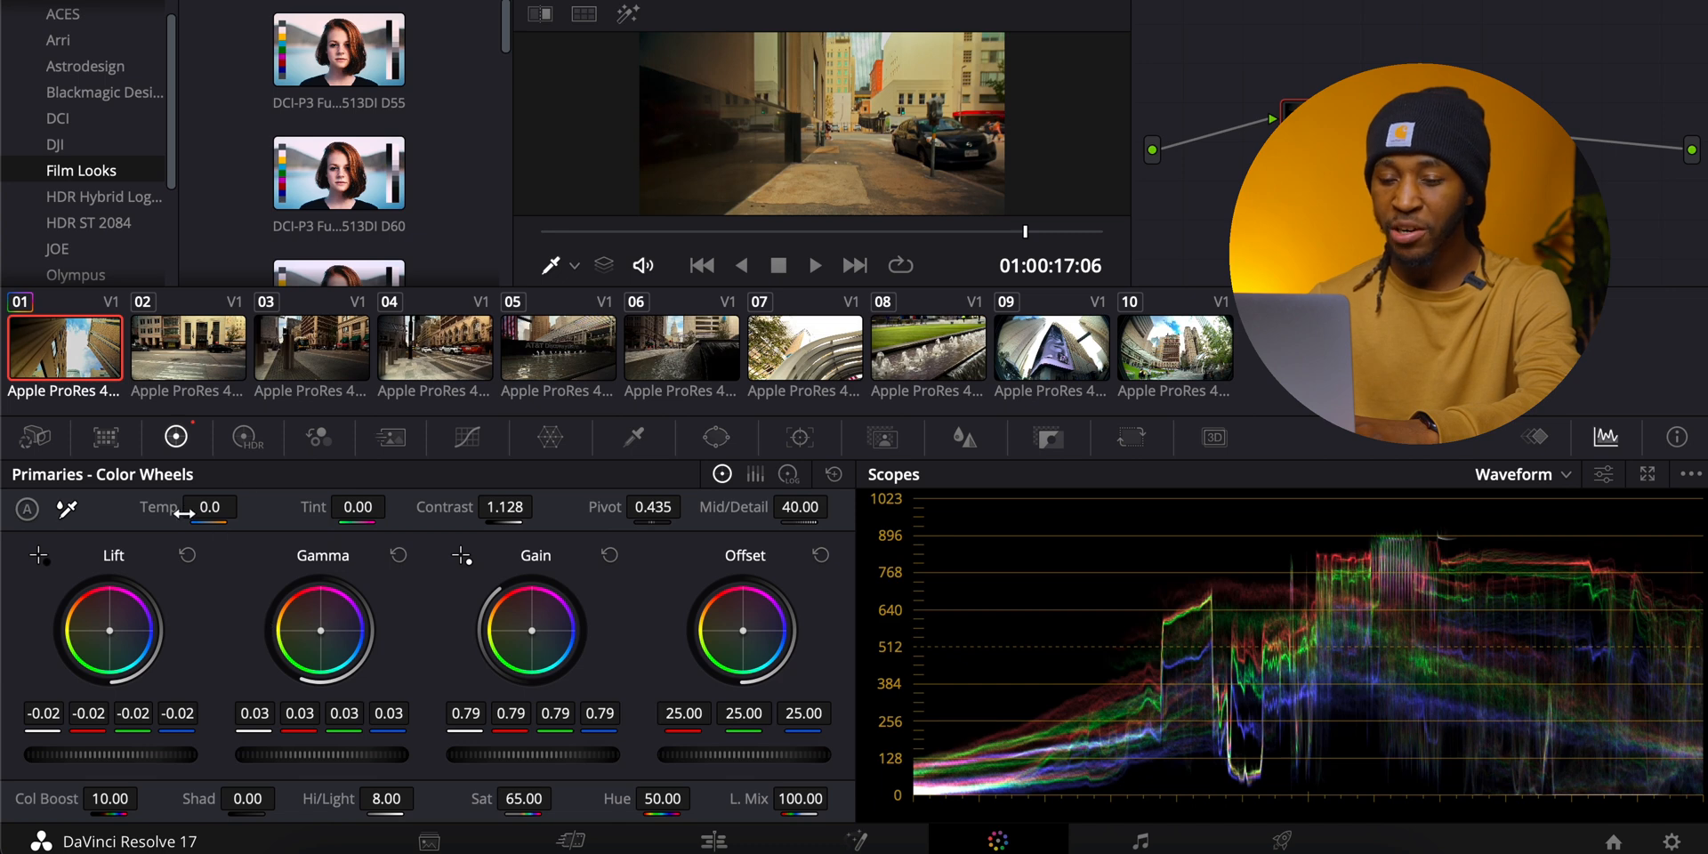
drag(210, 507, 203, 506)
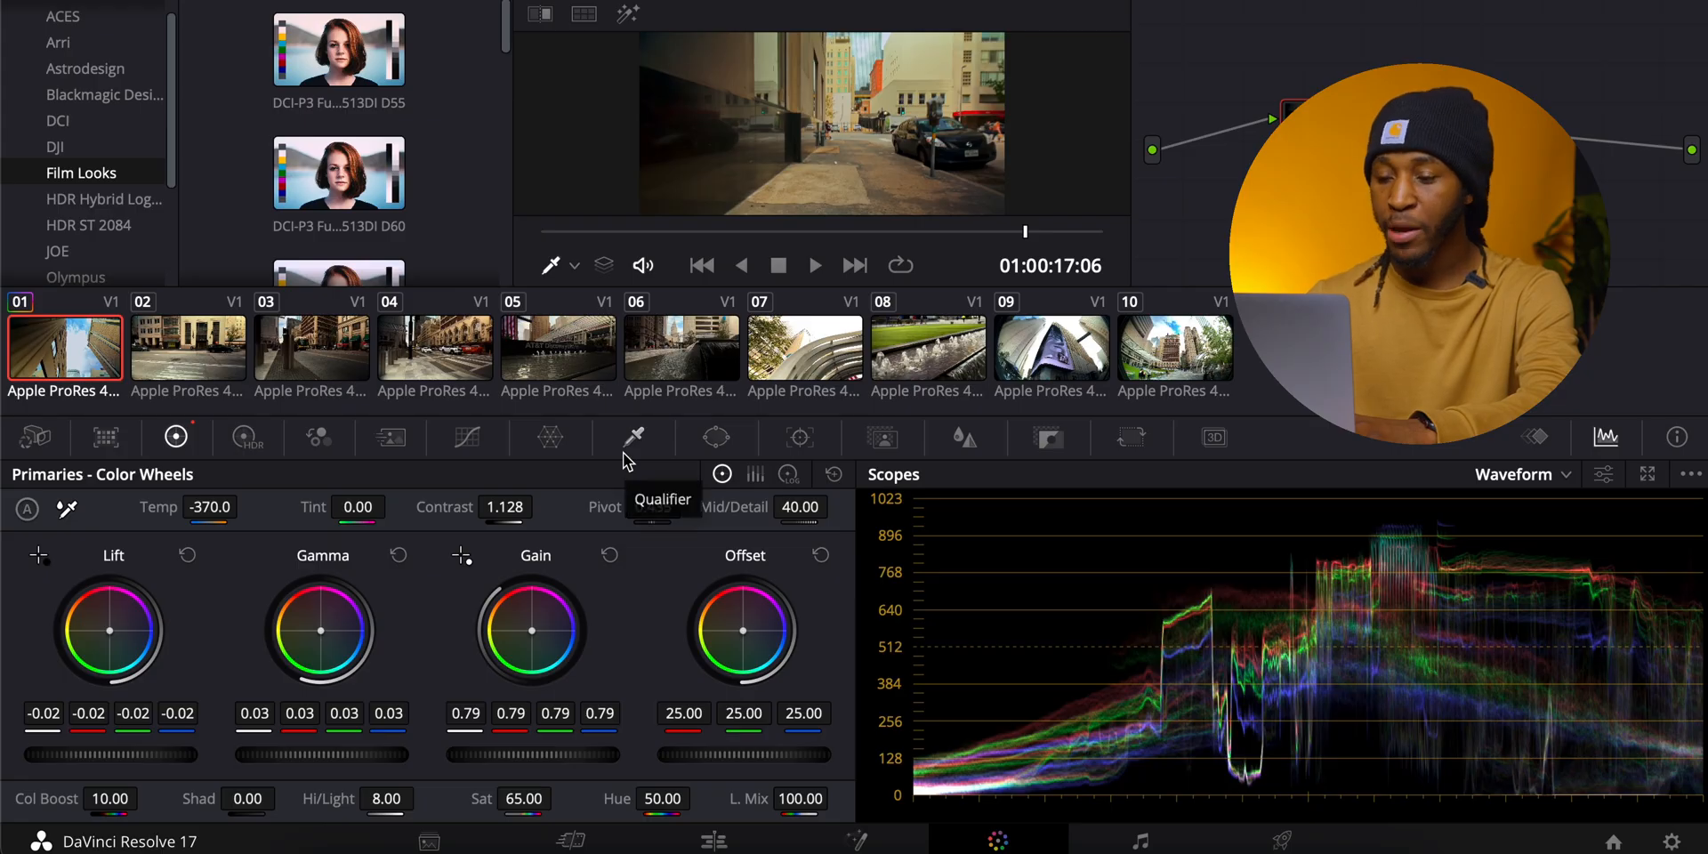
Sharpen the first clip by lowering the linked RGB blur radius to 0.45
click(964, 438)
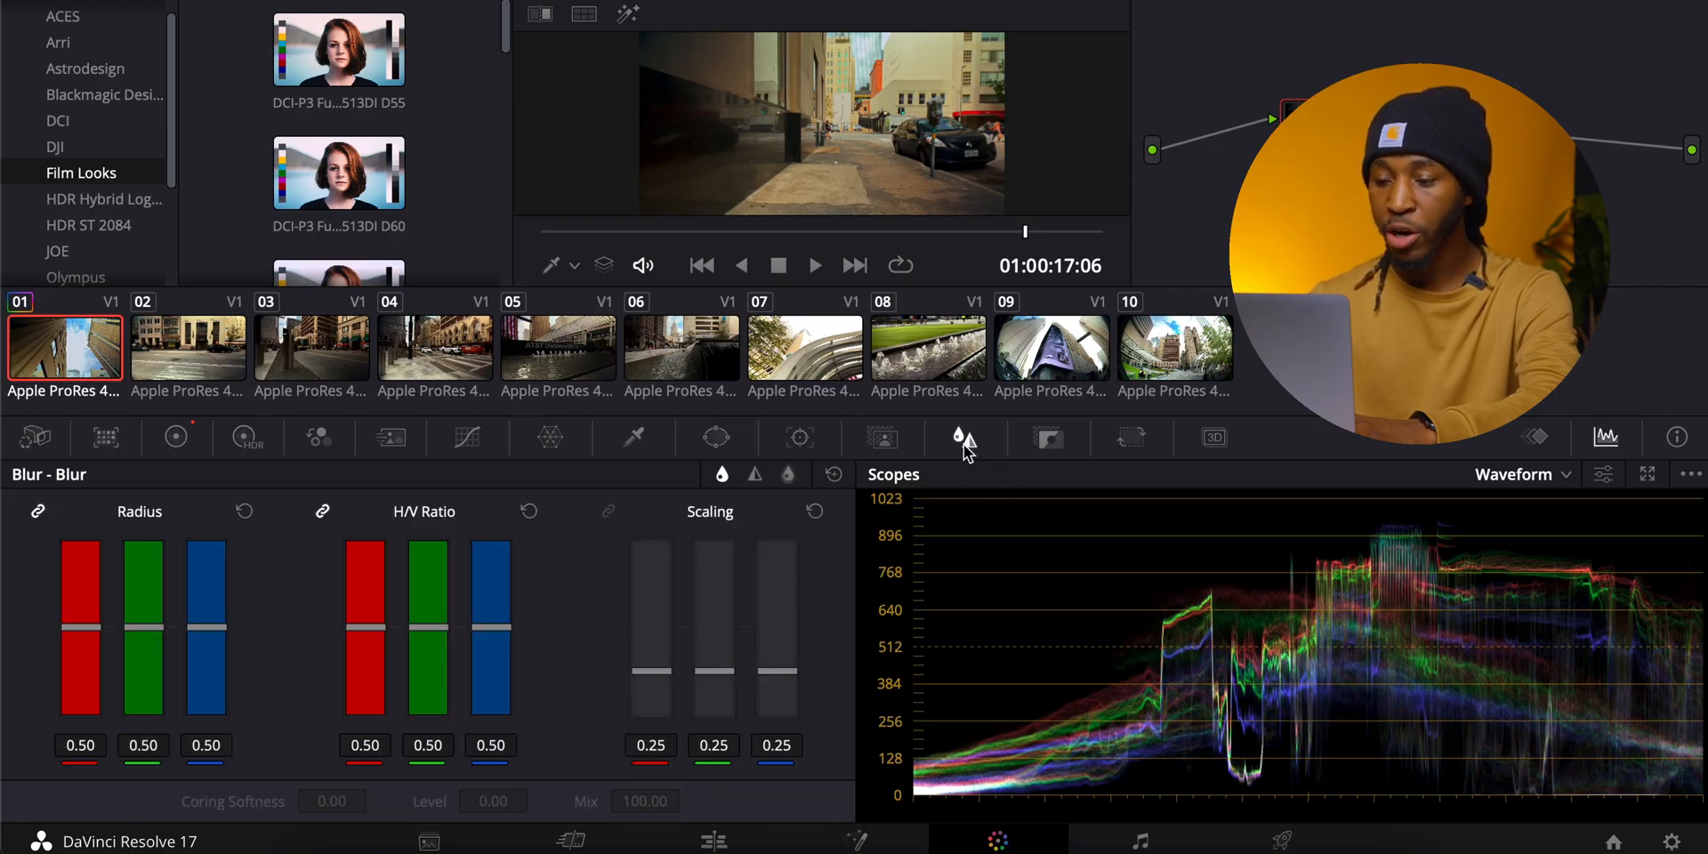
drag(222, 628, 222, 636)
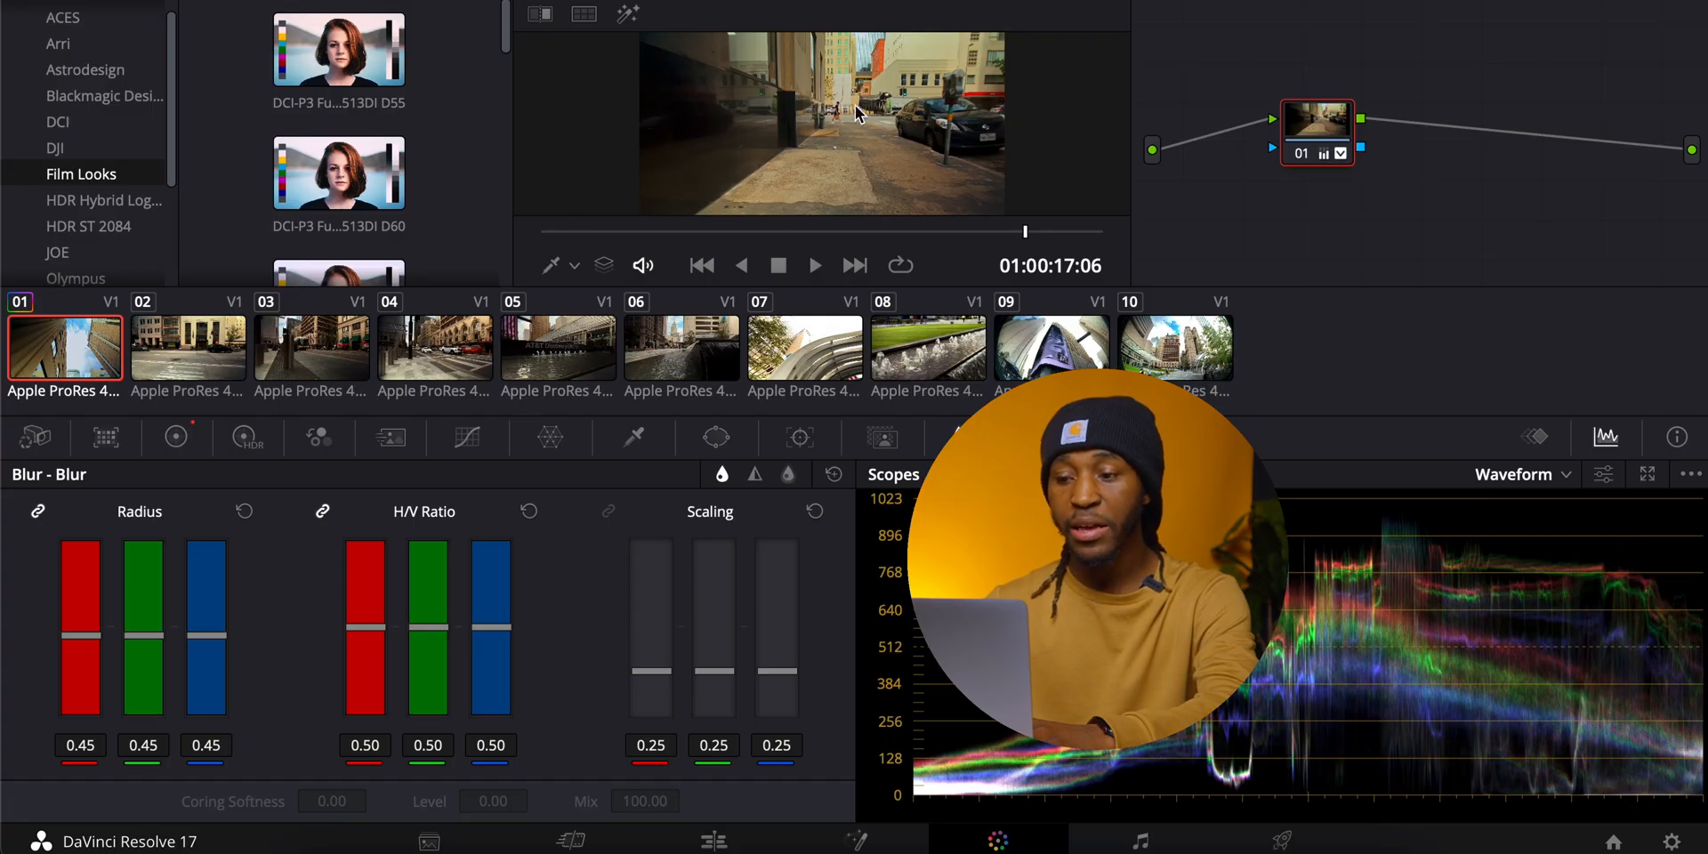
Turn on node caching for the first clip's node 01 and set the render cache mode to User
right_click(1329, 153)
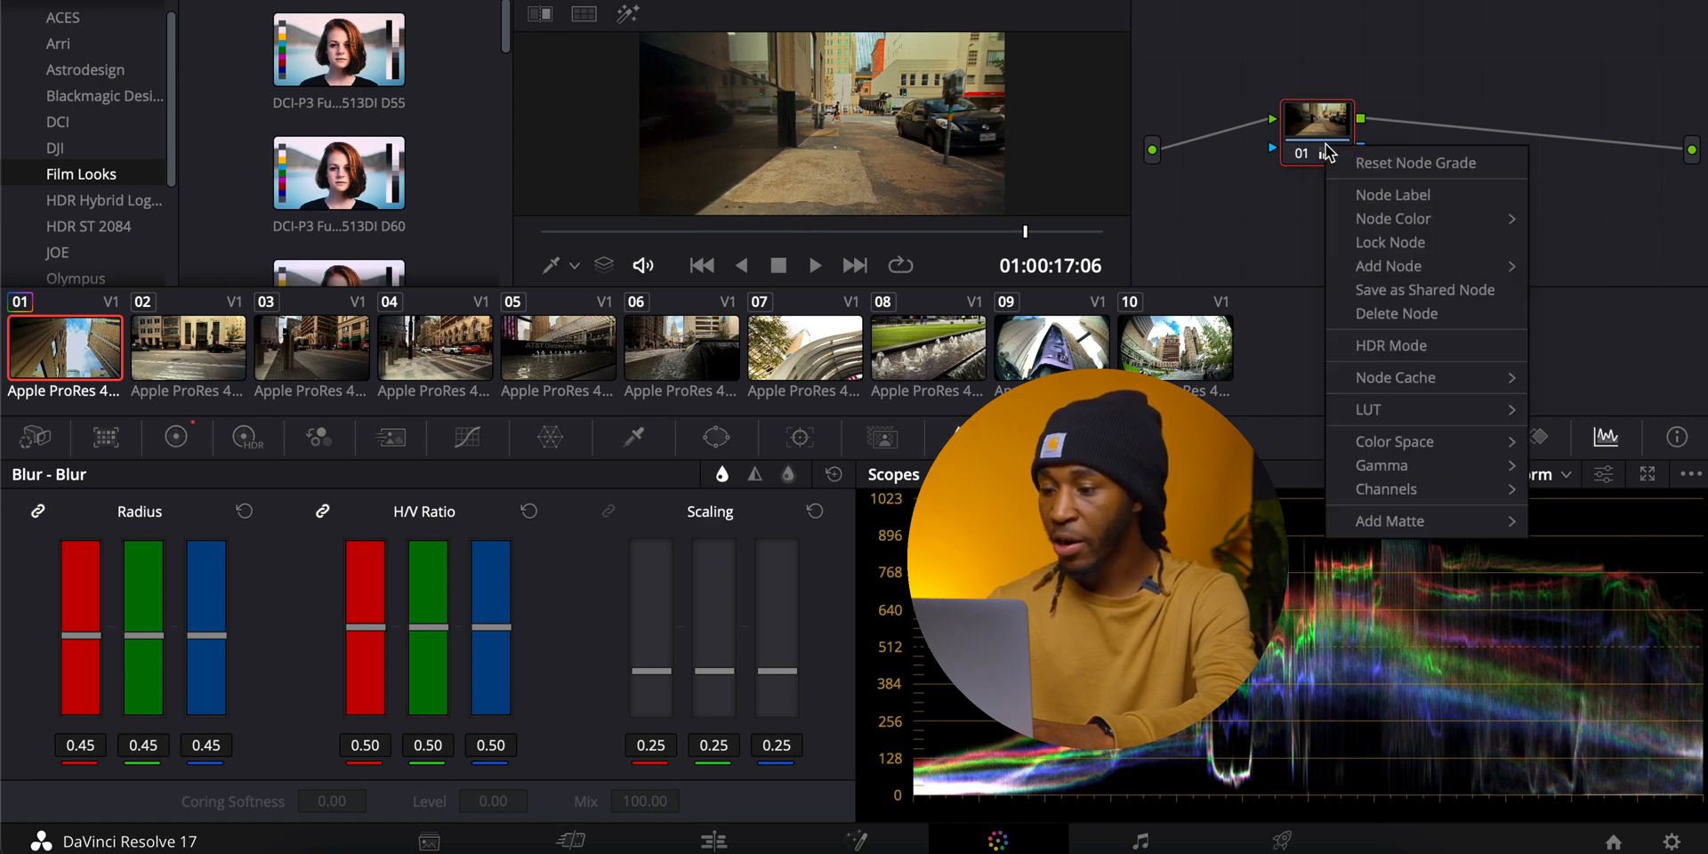
mouse_move(1404, 384)
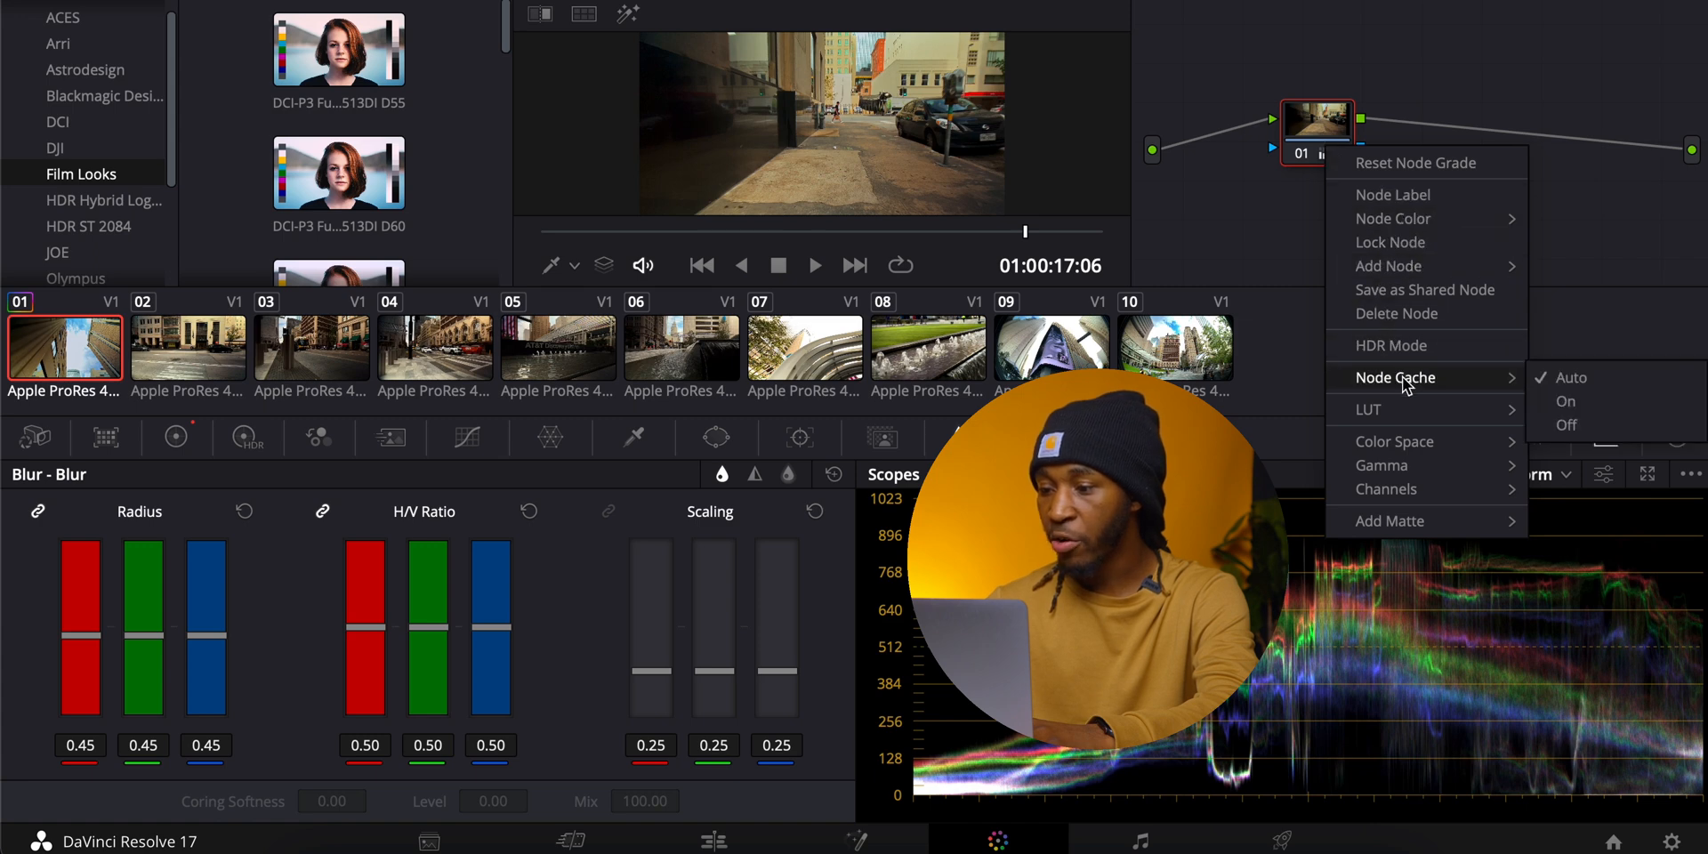
click(1576, 399)
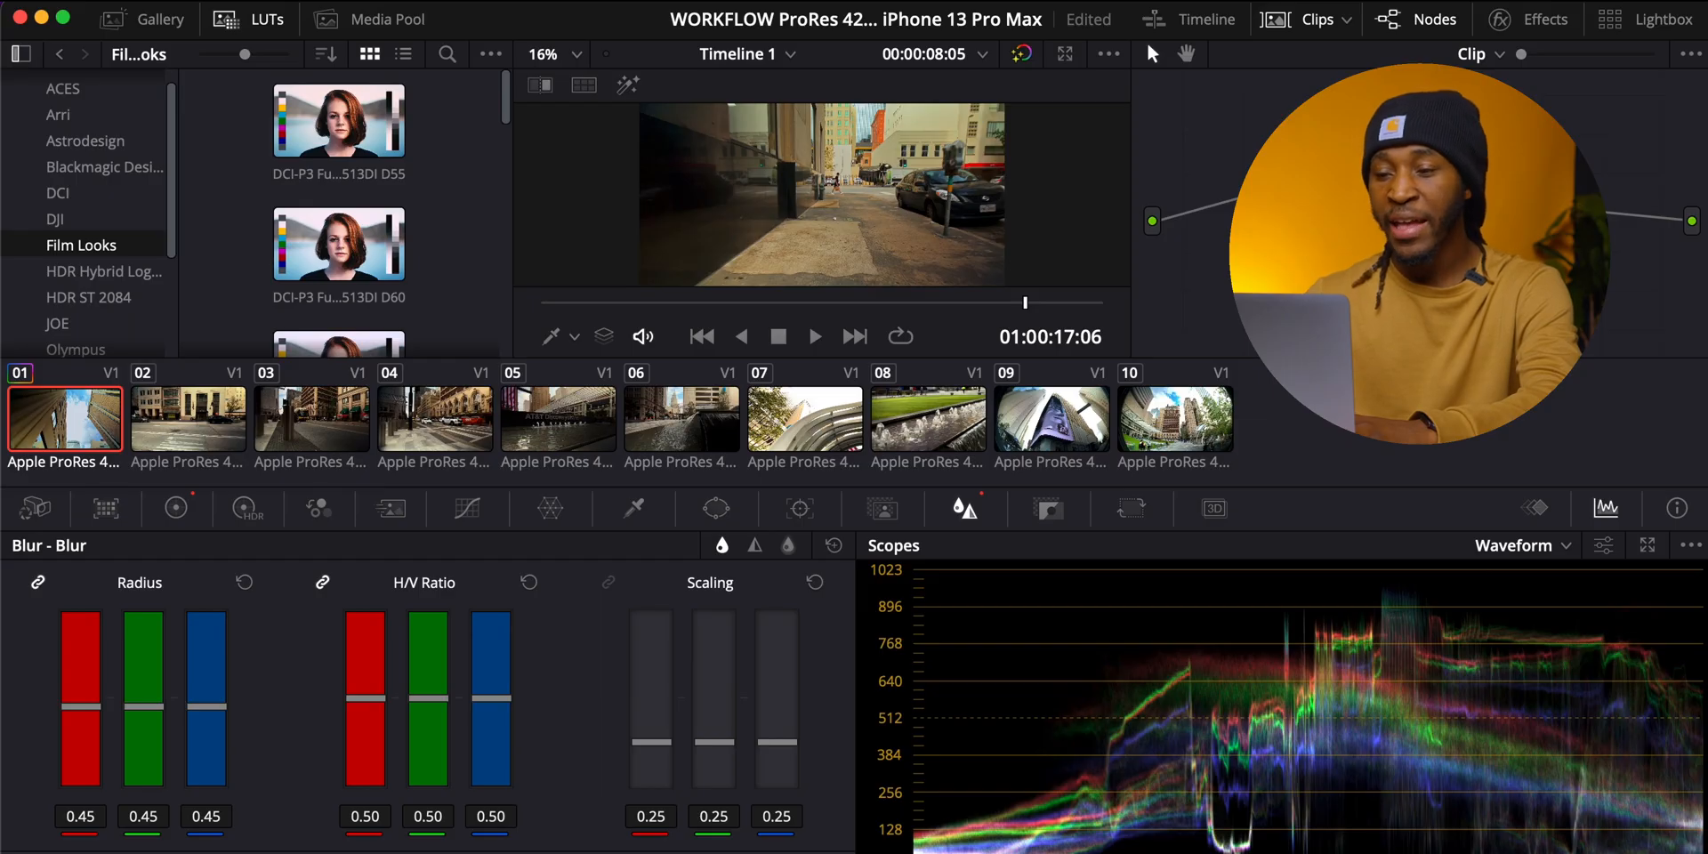
click(645, 0)
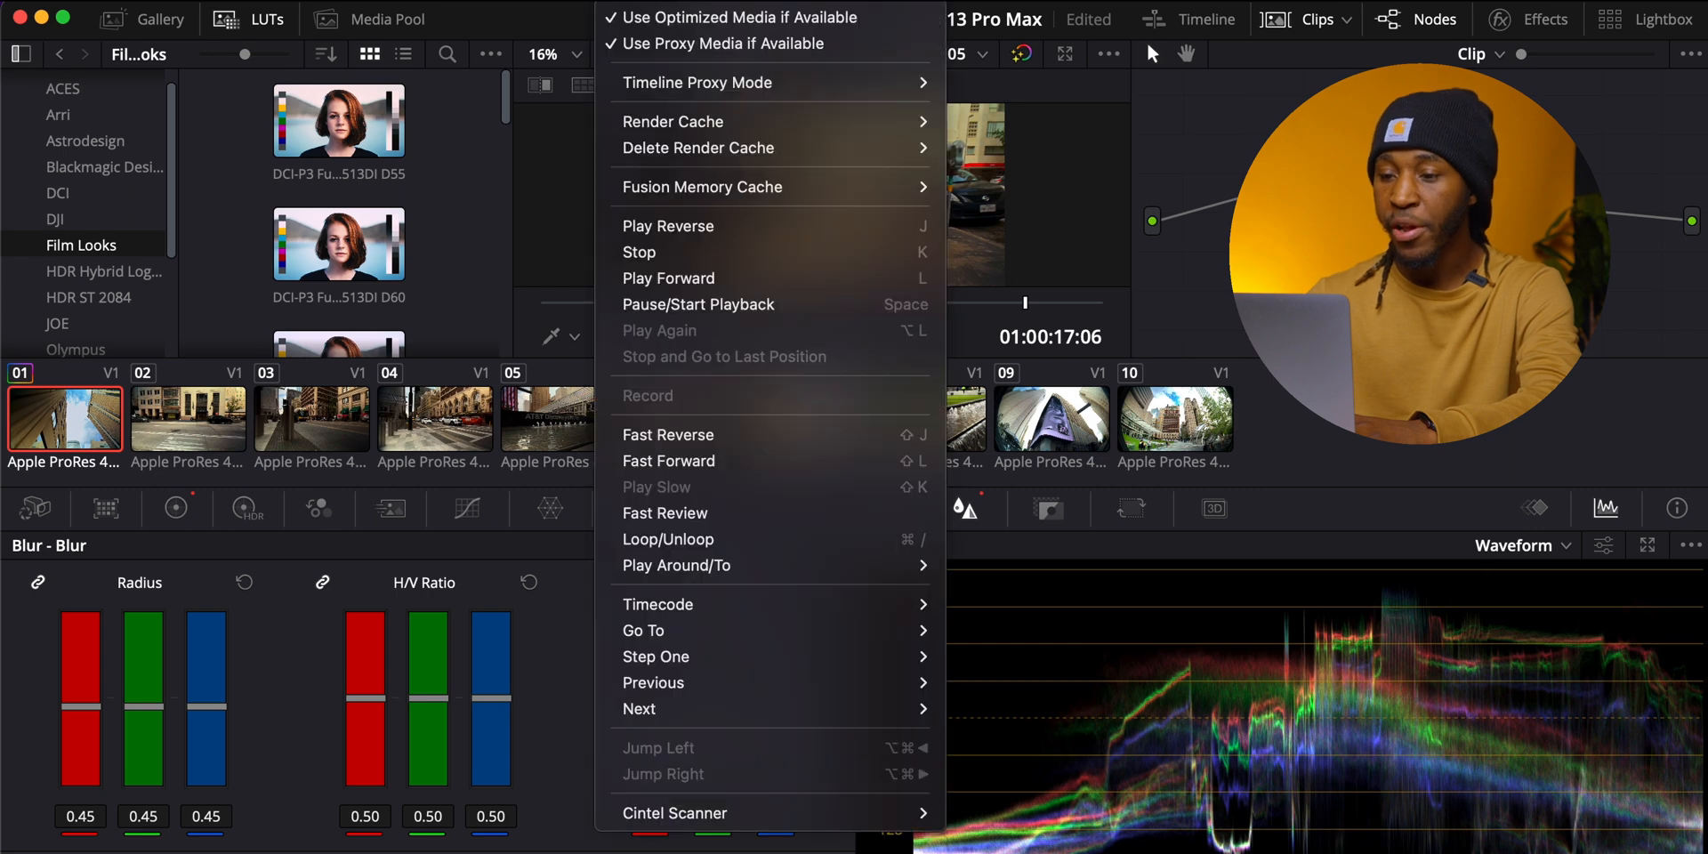
mouse_move(698, 123)
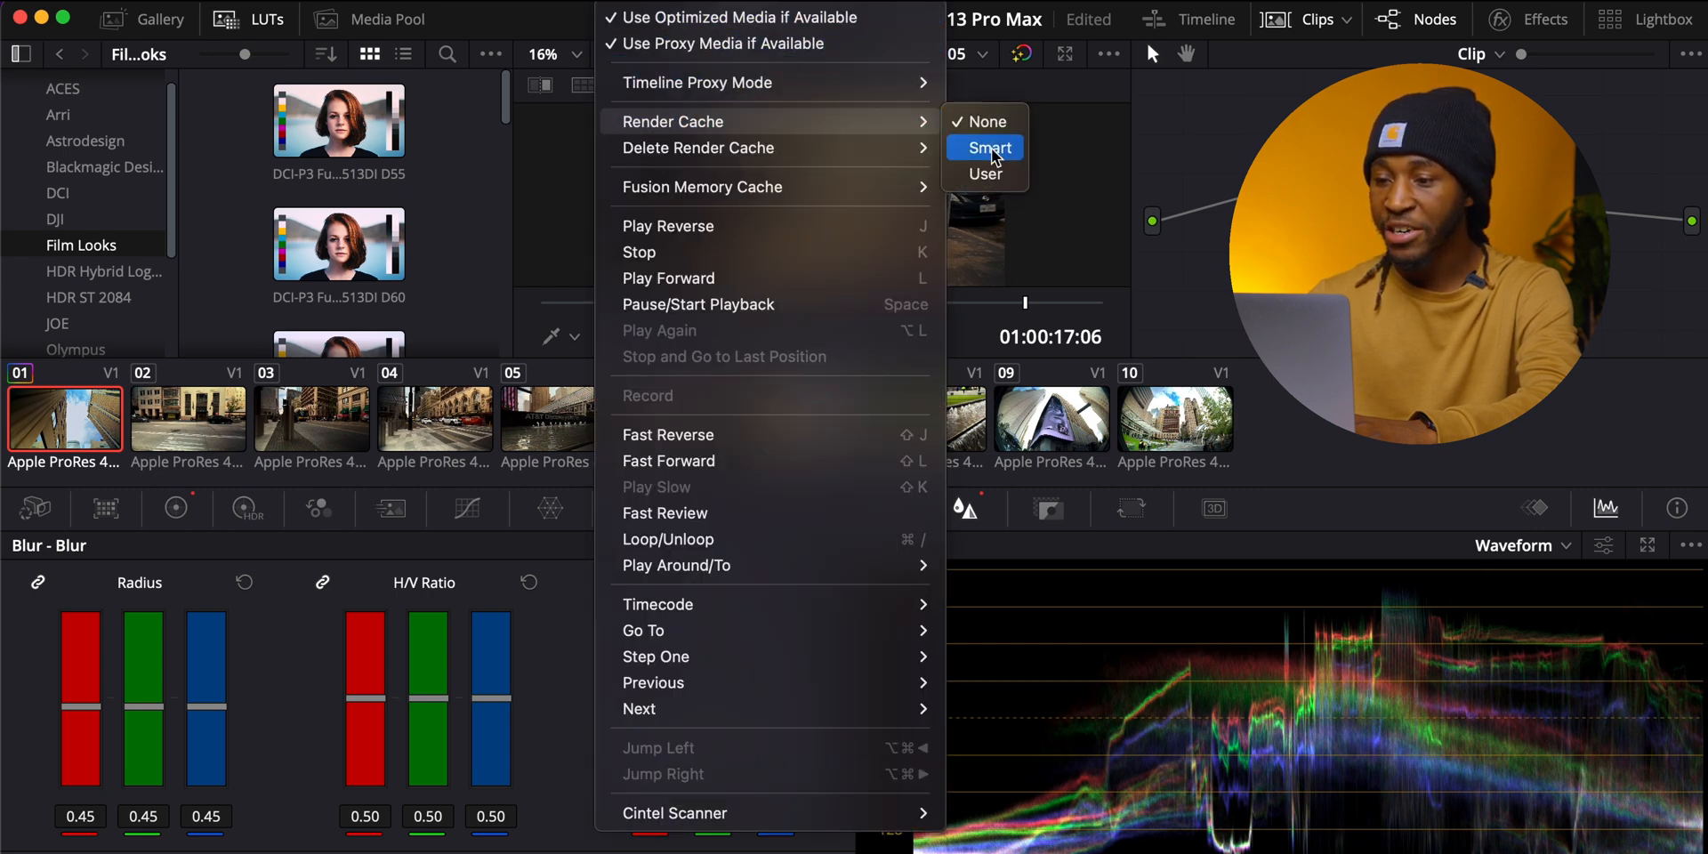
click(987, 174)
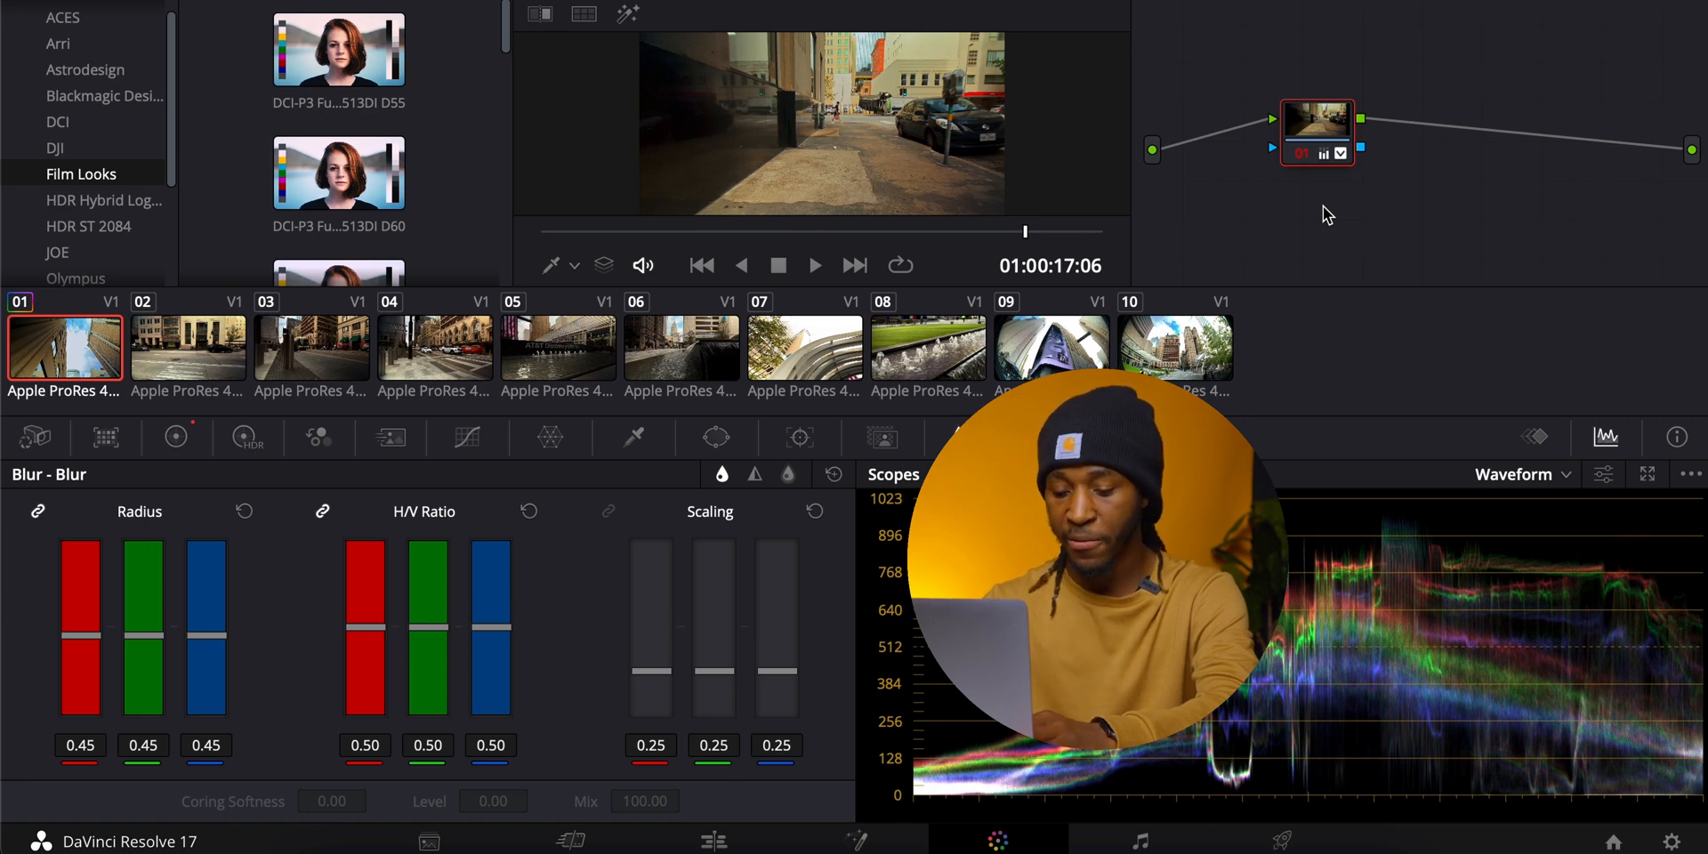
Apply clip 01's grade to clip 02, and apply clip 02's grade to clip 03
key(Down)
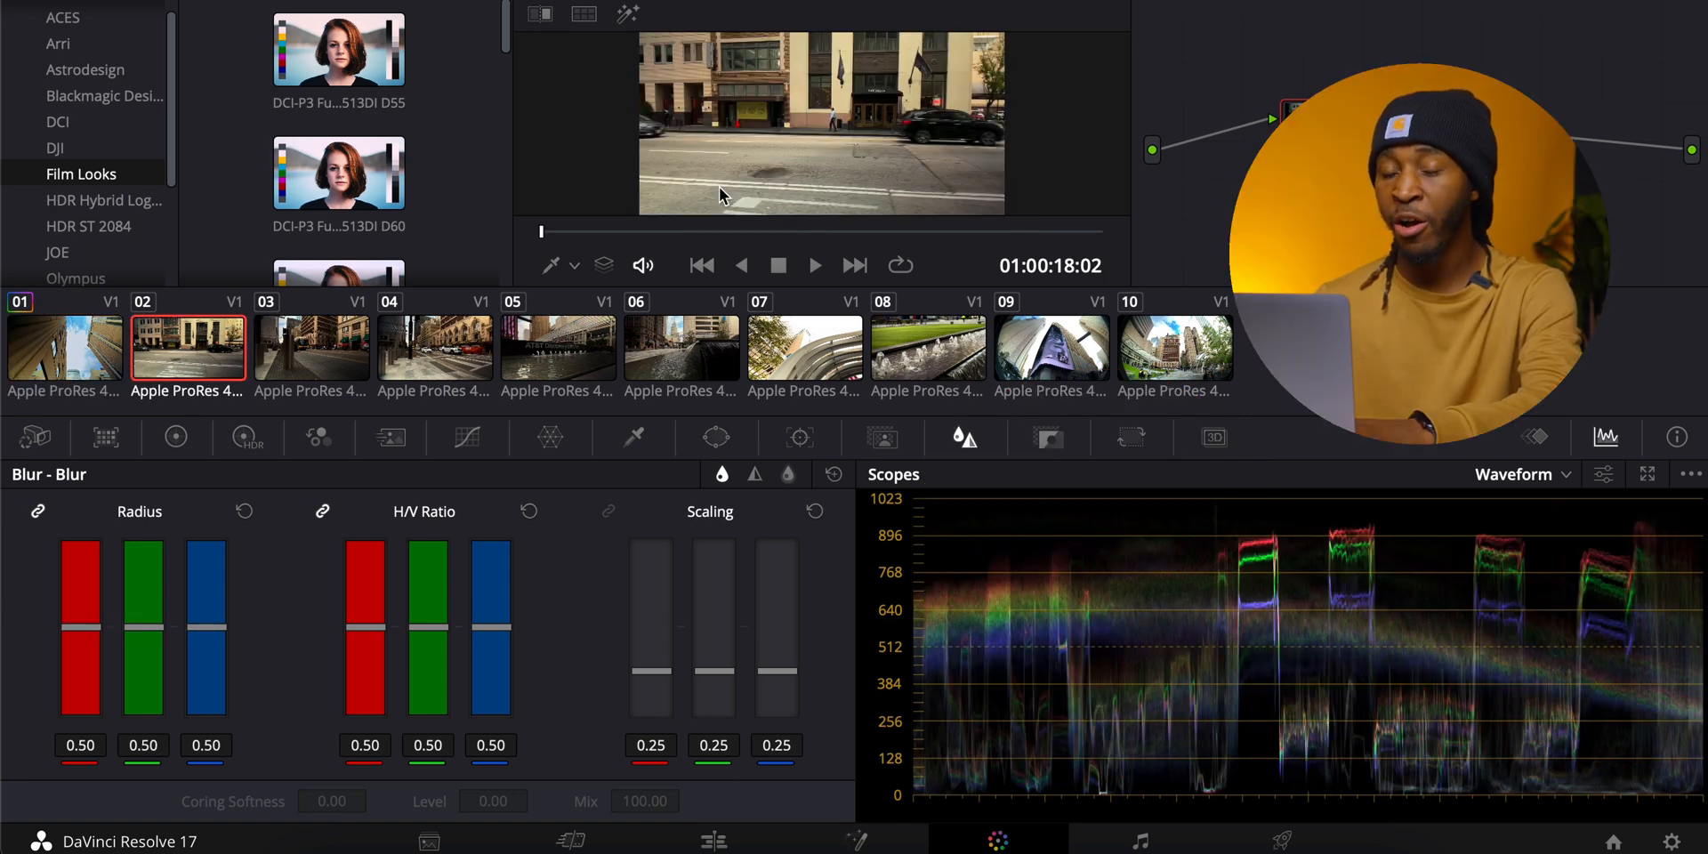
right_click(60, 347)
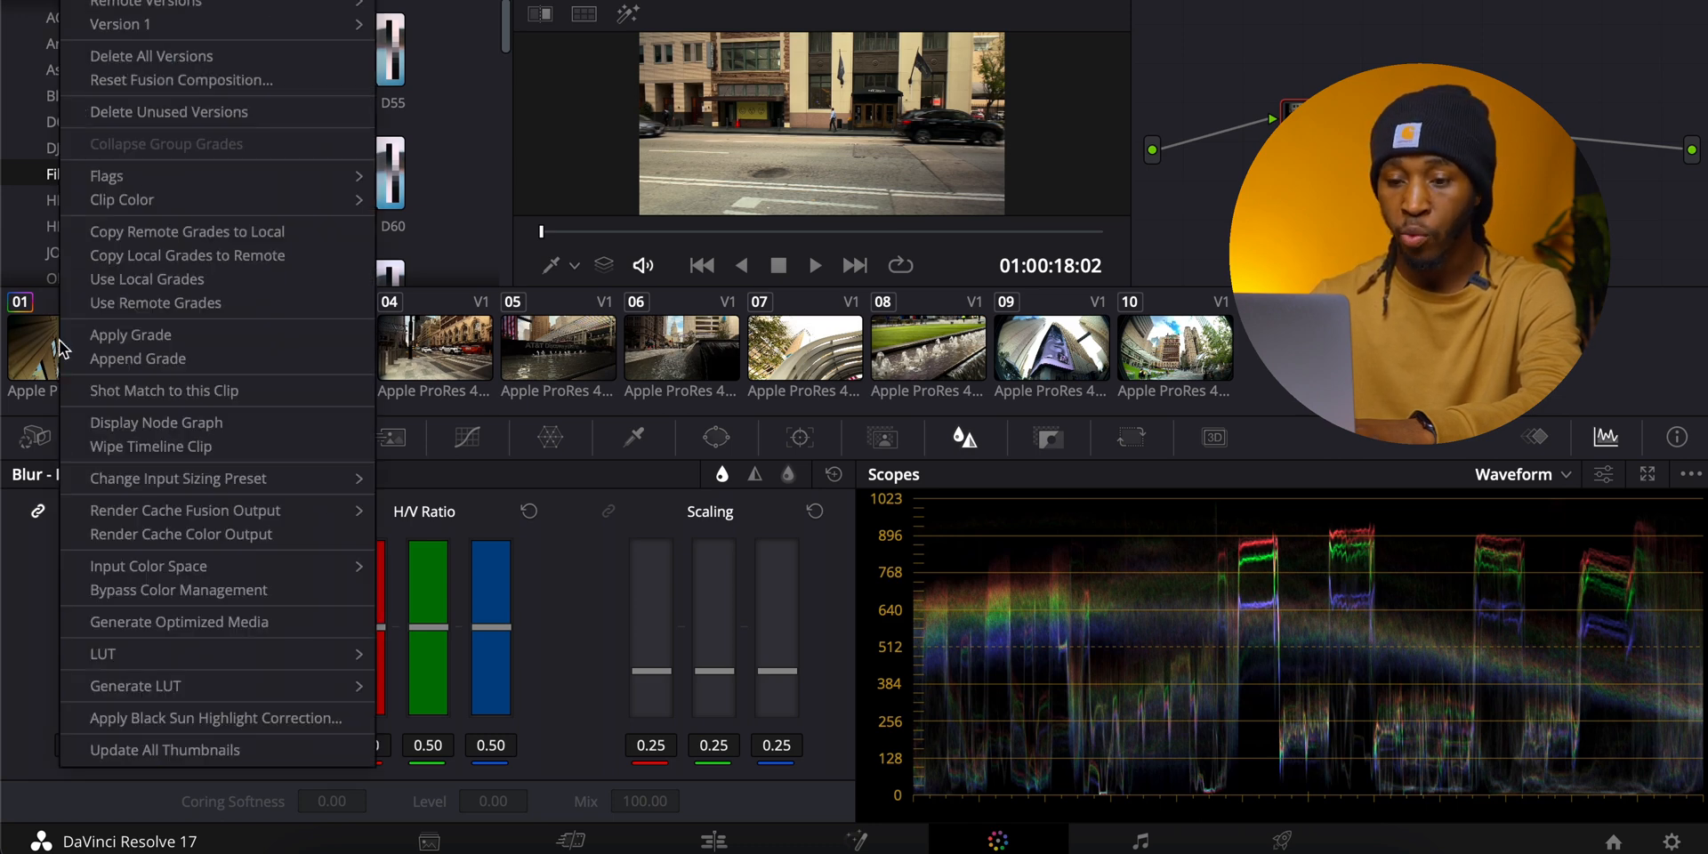
click(124, 336)
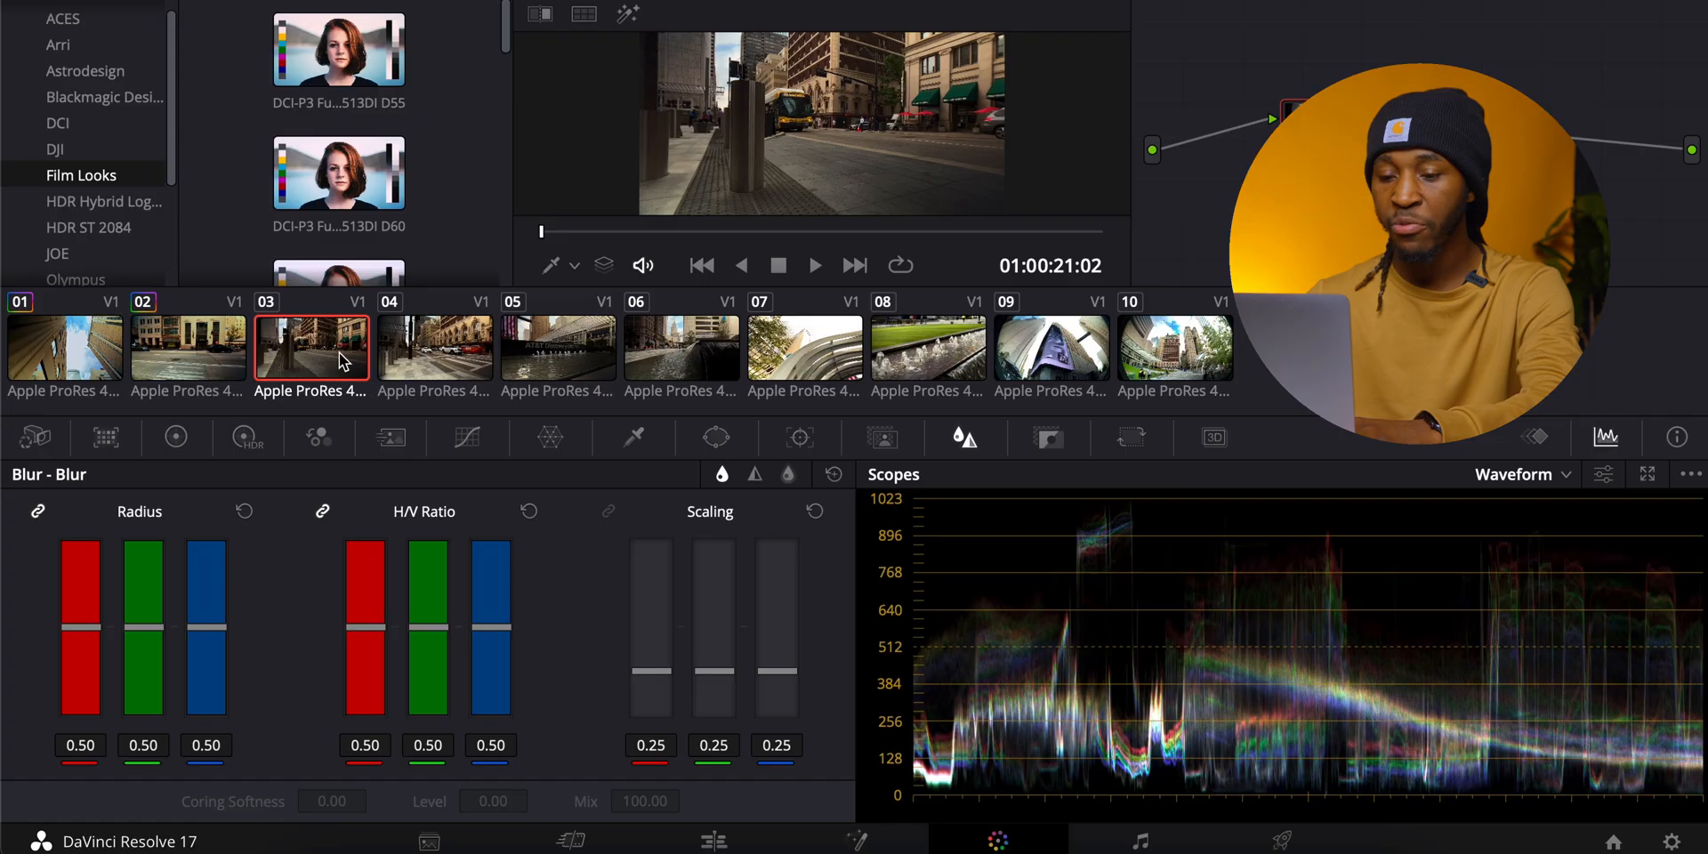
right_click(166, 355)
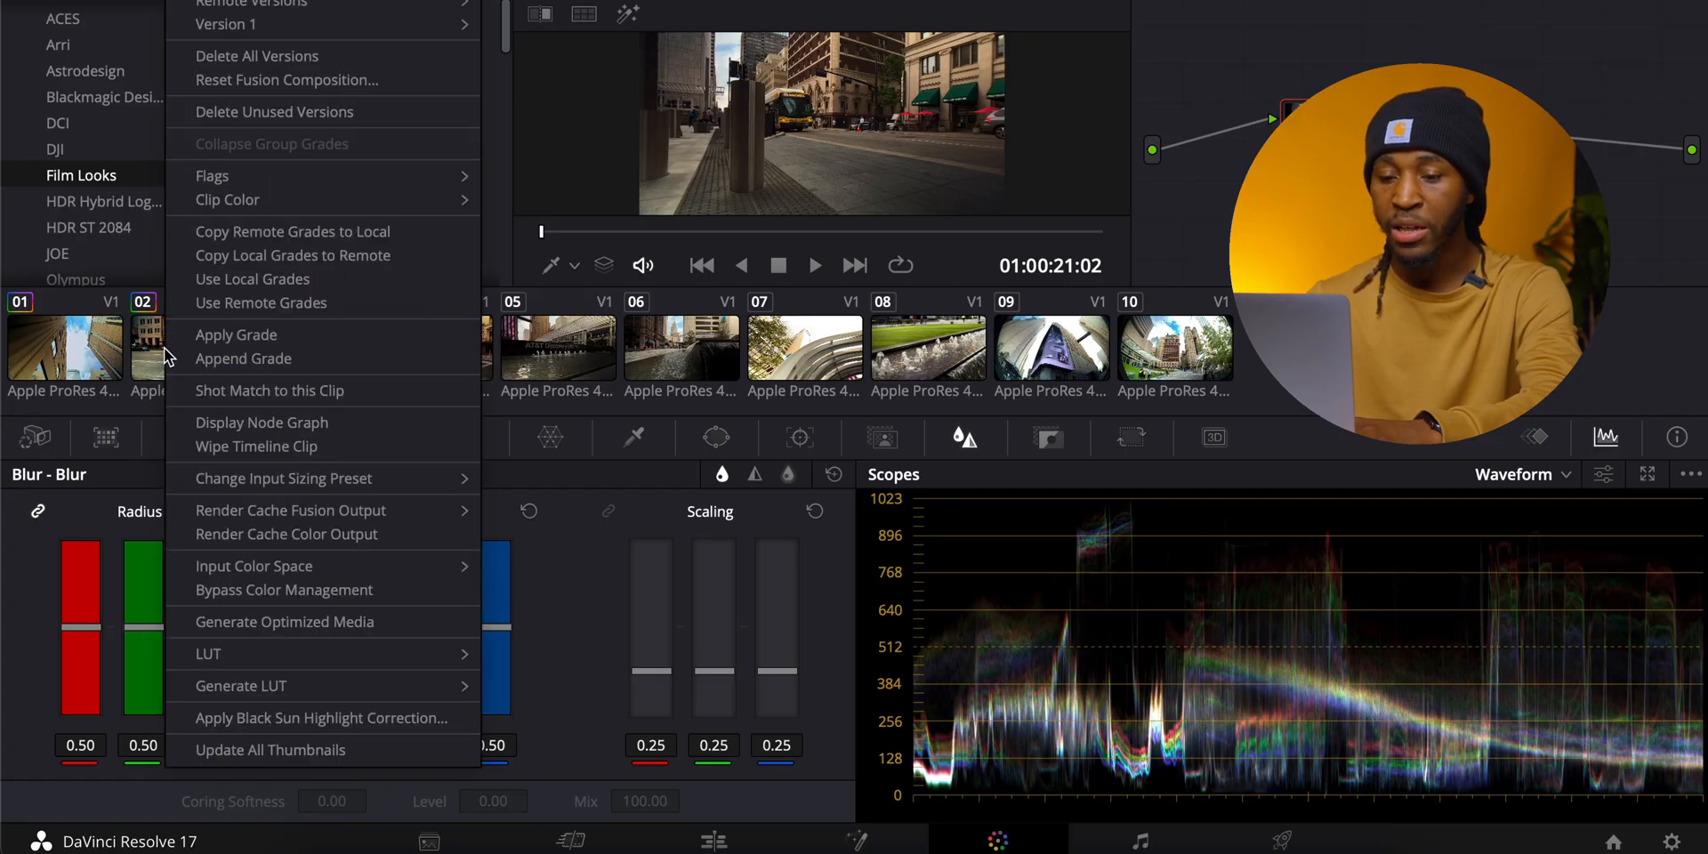
click(223, 345)
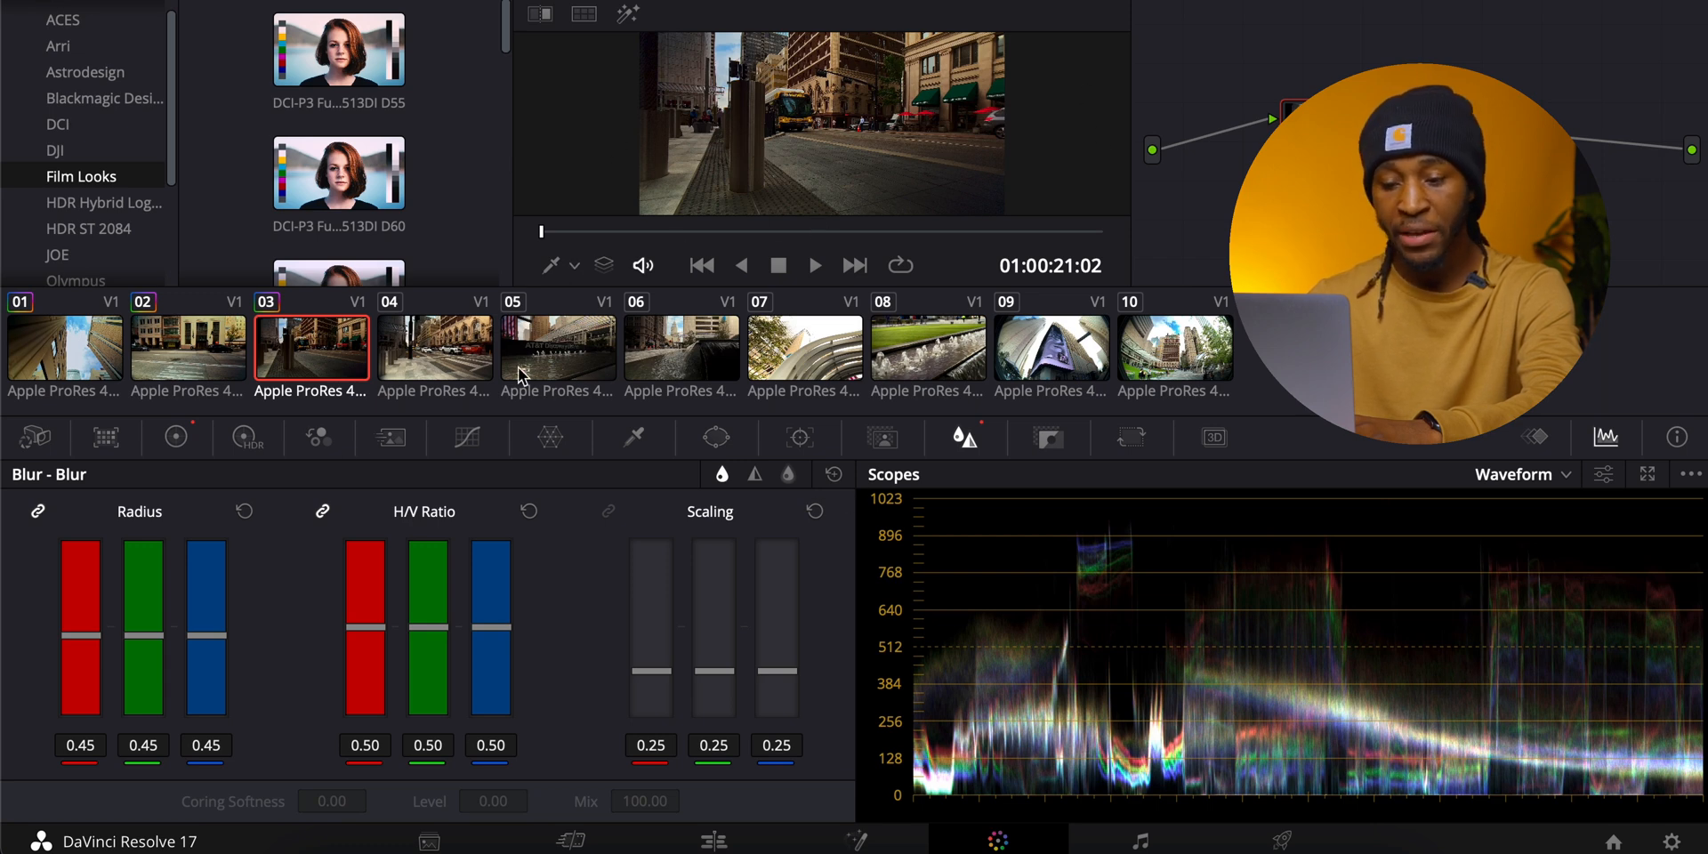
Brighten clip 03's midtones by raising its master gamma in the primary color wheels
click(177, 437)
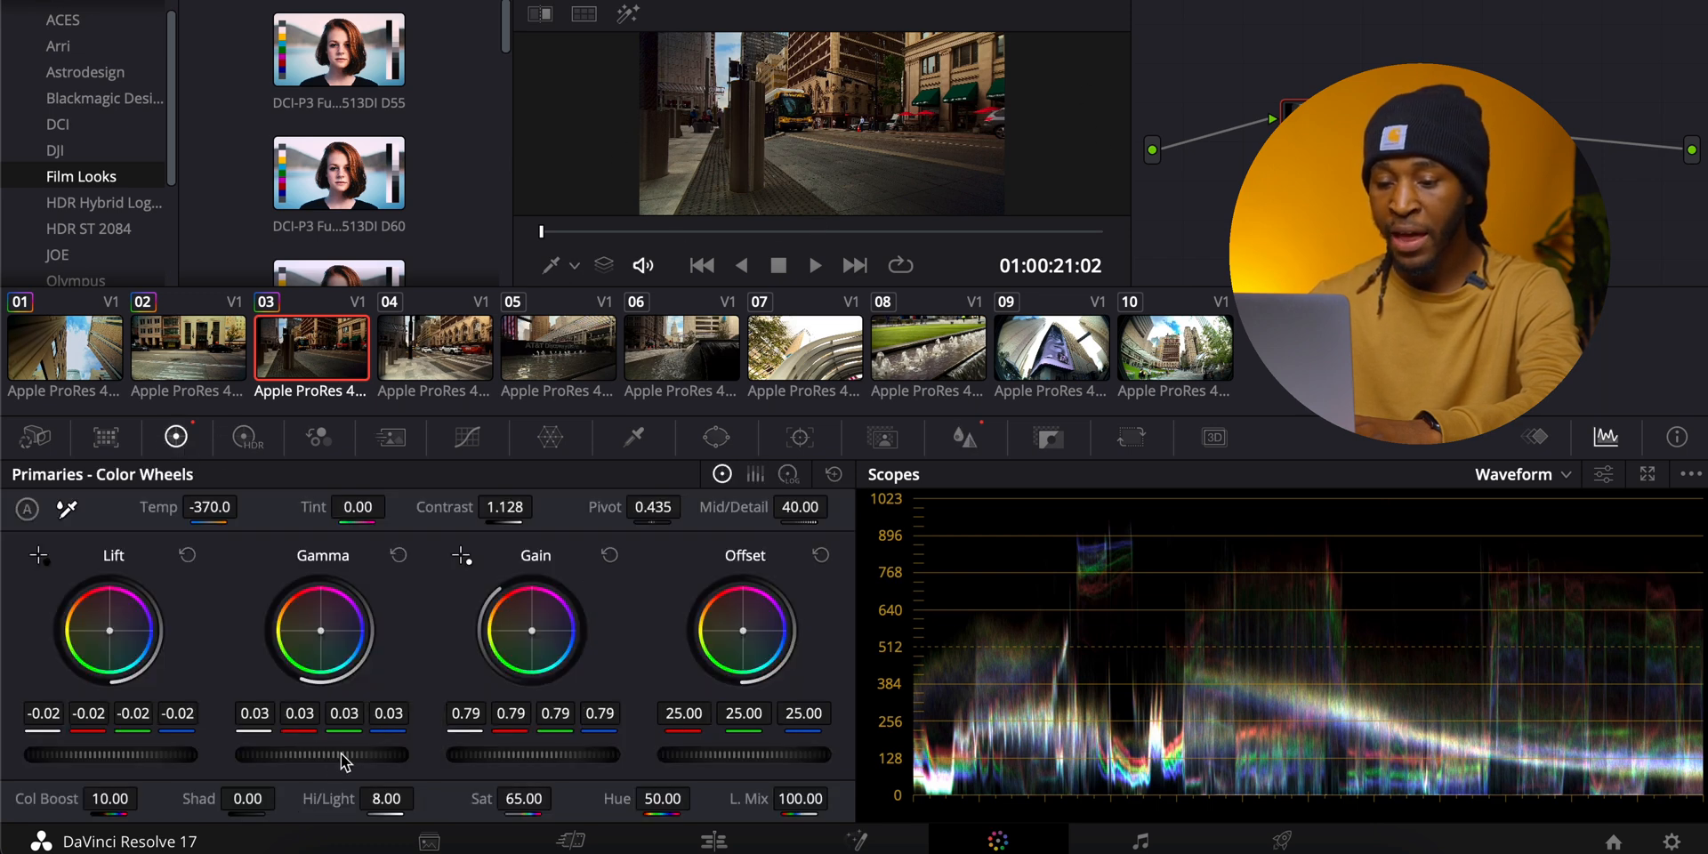
drag(322, 755, 345, 754)
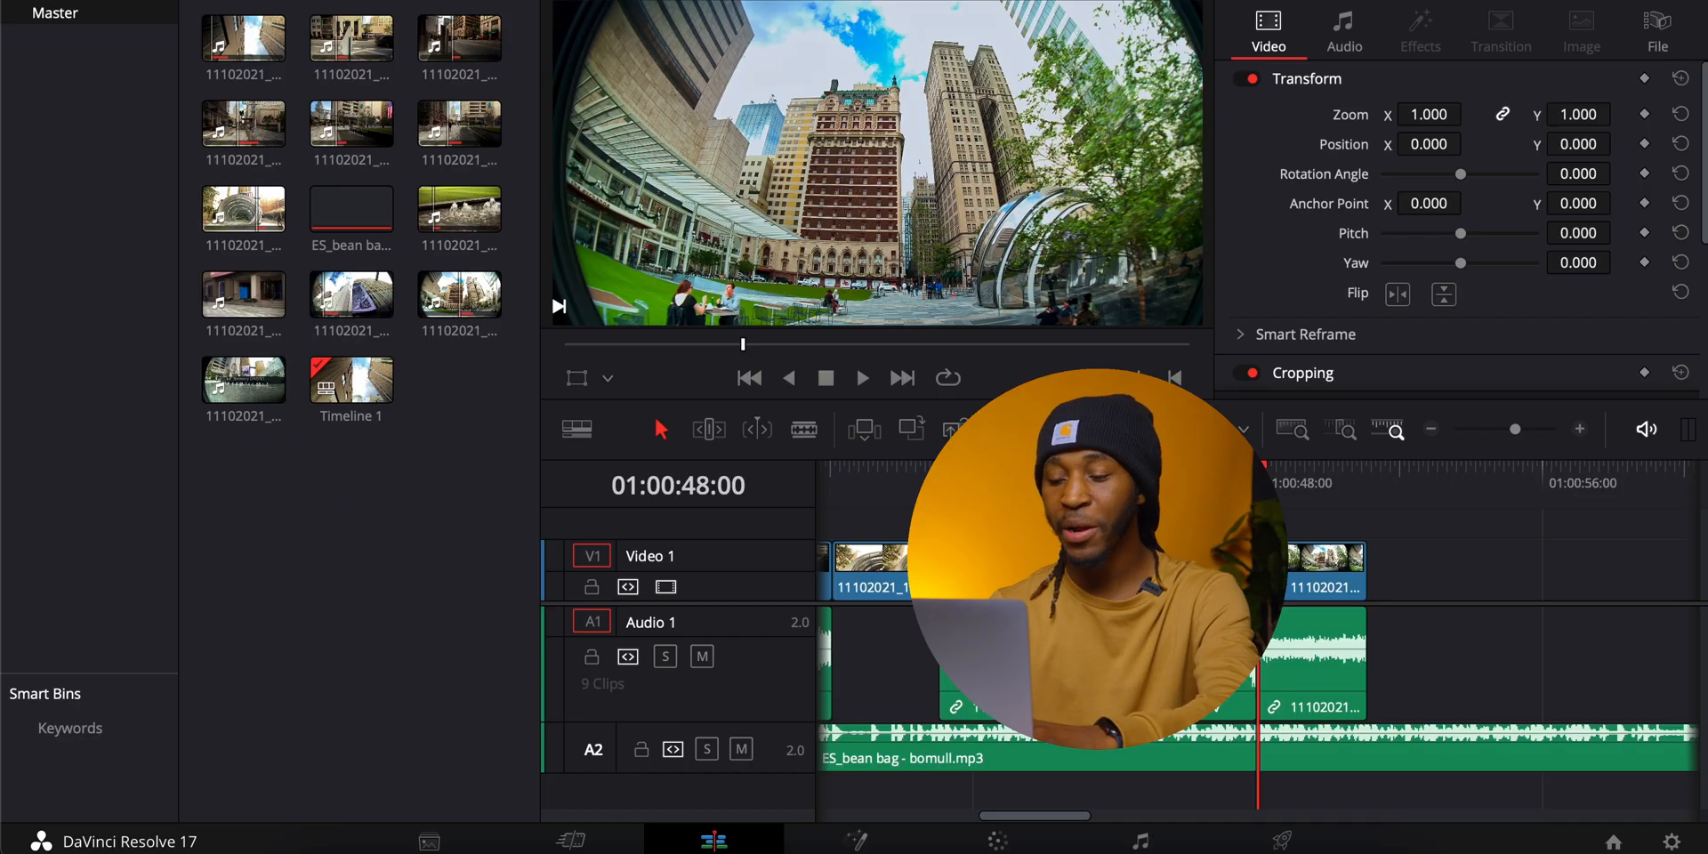
Set the zoom to 1.2 on the purple-screen building clip and on the last clip after it in the timeline
click(1162, 483)
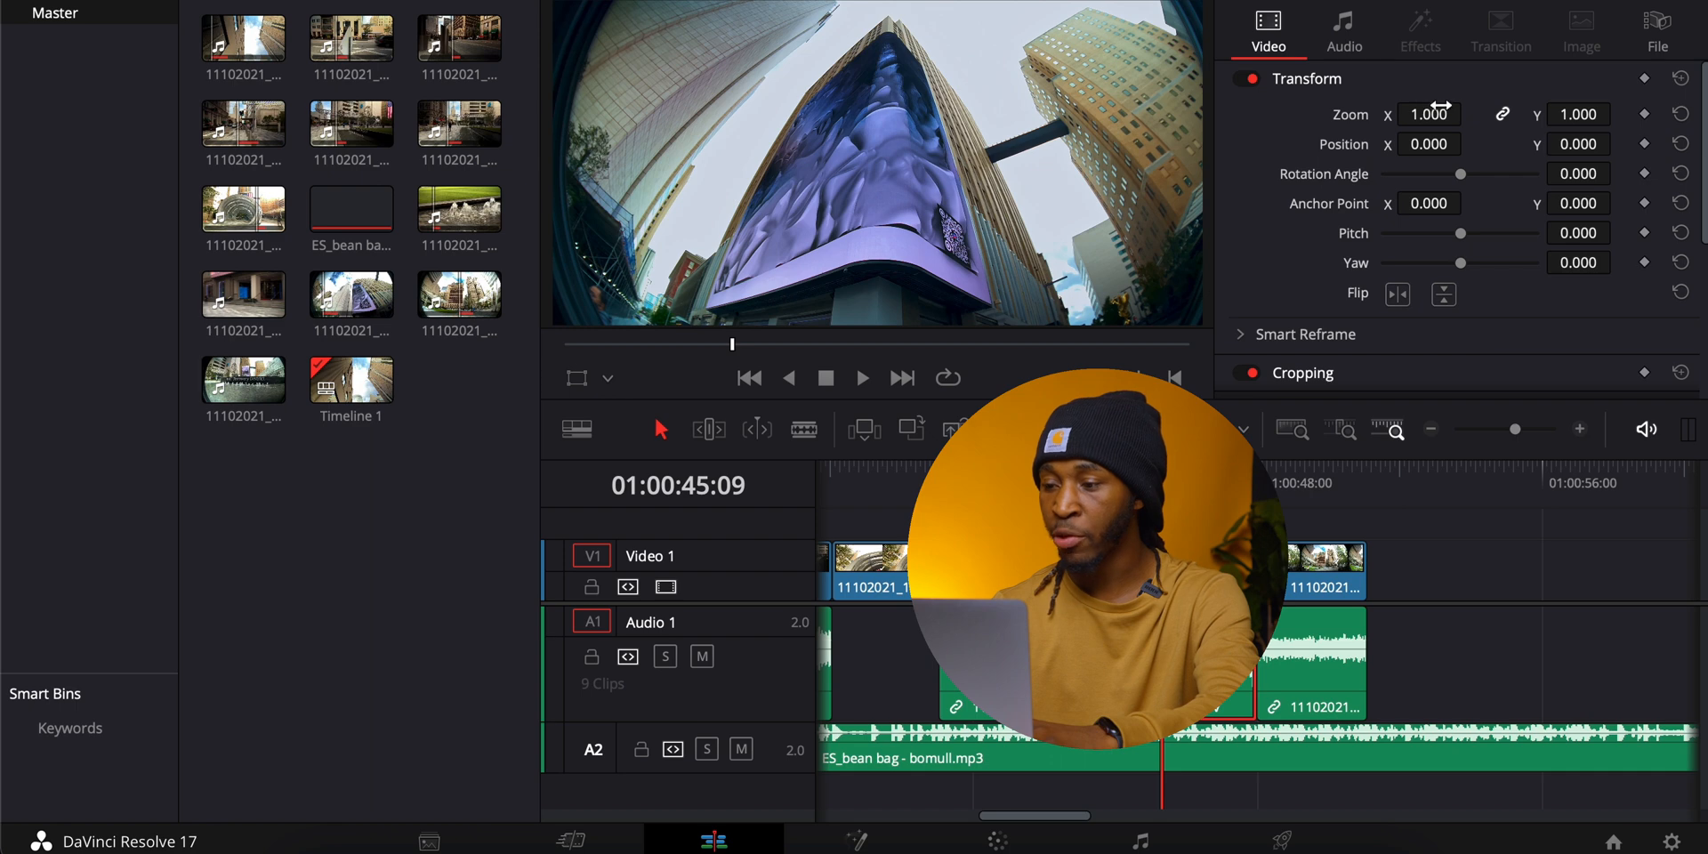
drag(1432, 112, 1471, 112)
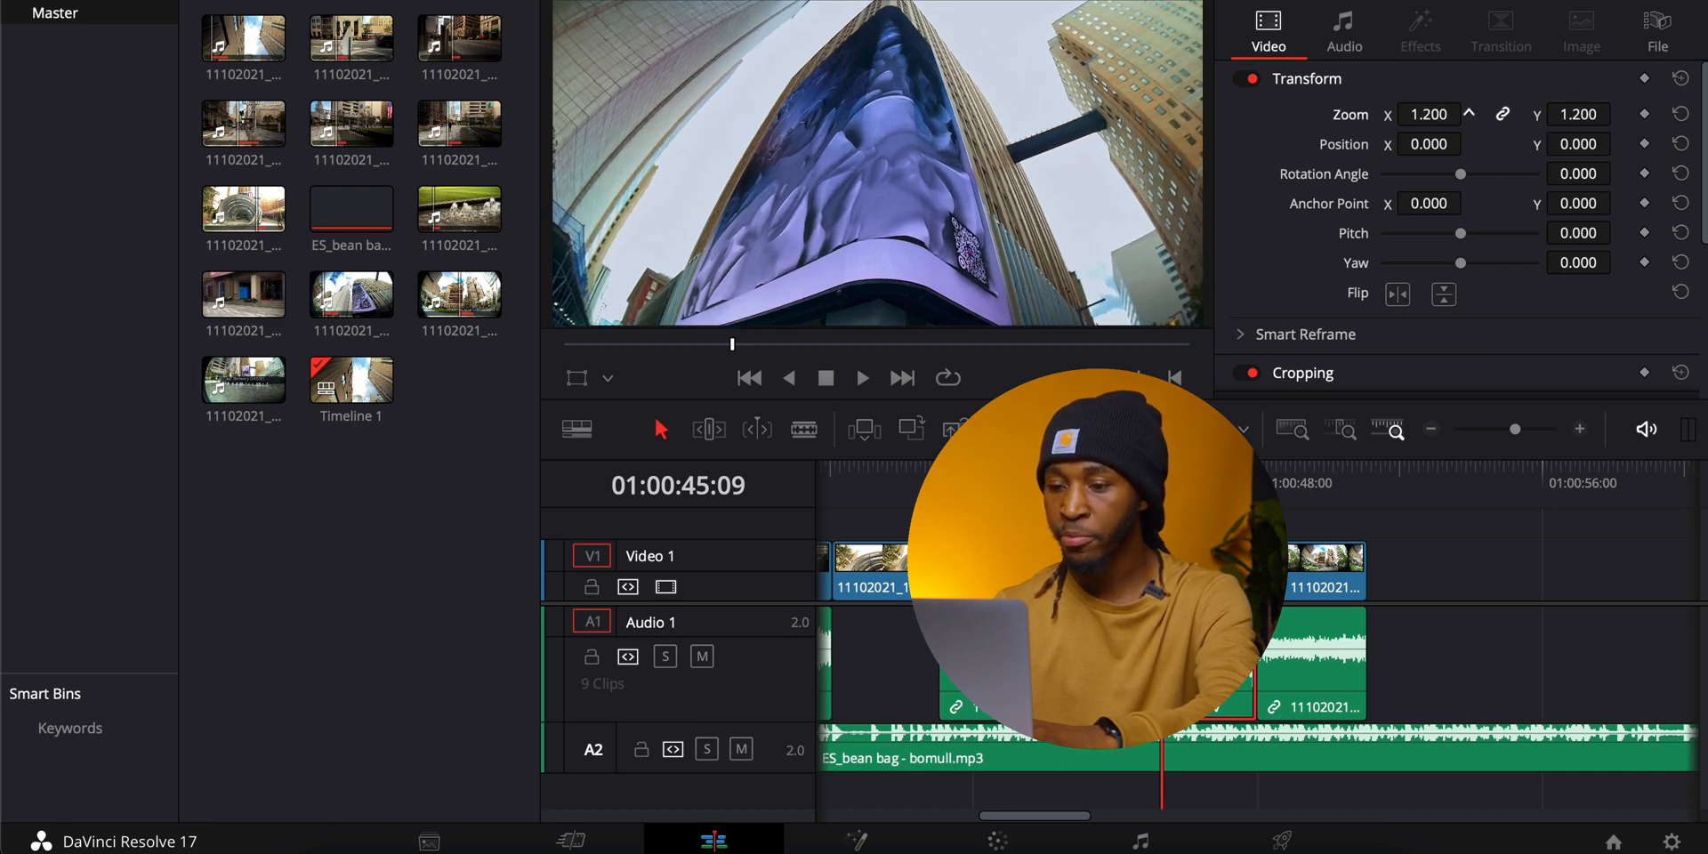
key(Down)
click(1431, 111)
text(1.2)
key(Return)
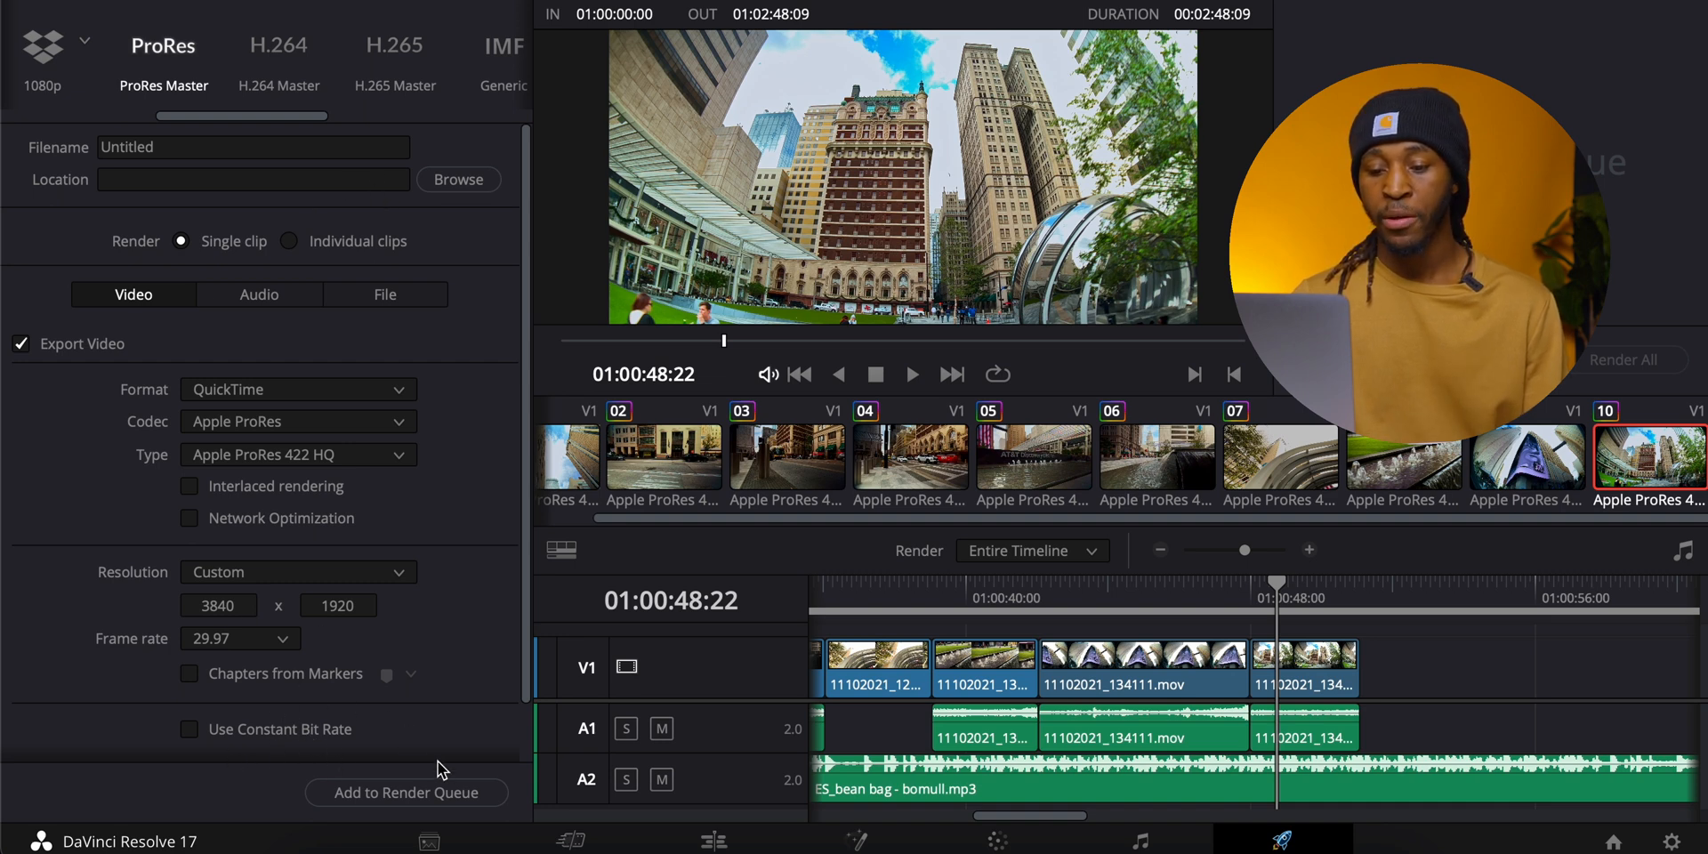
Try to add the ProRes Master export of the timeline to the render queue, cancelling the file destination
click(413, 792)
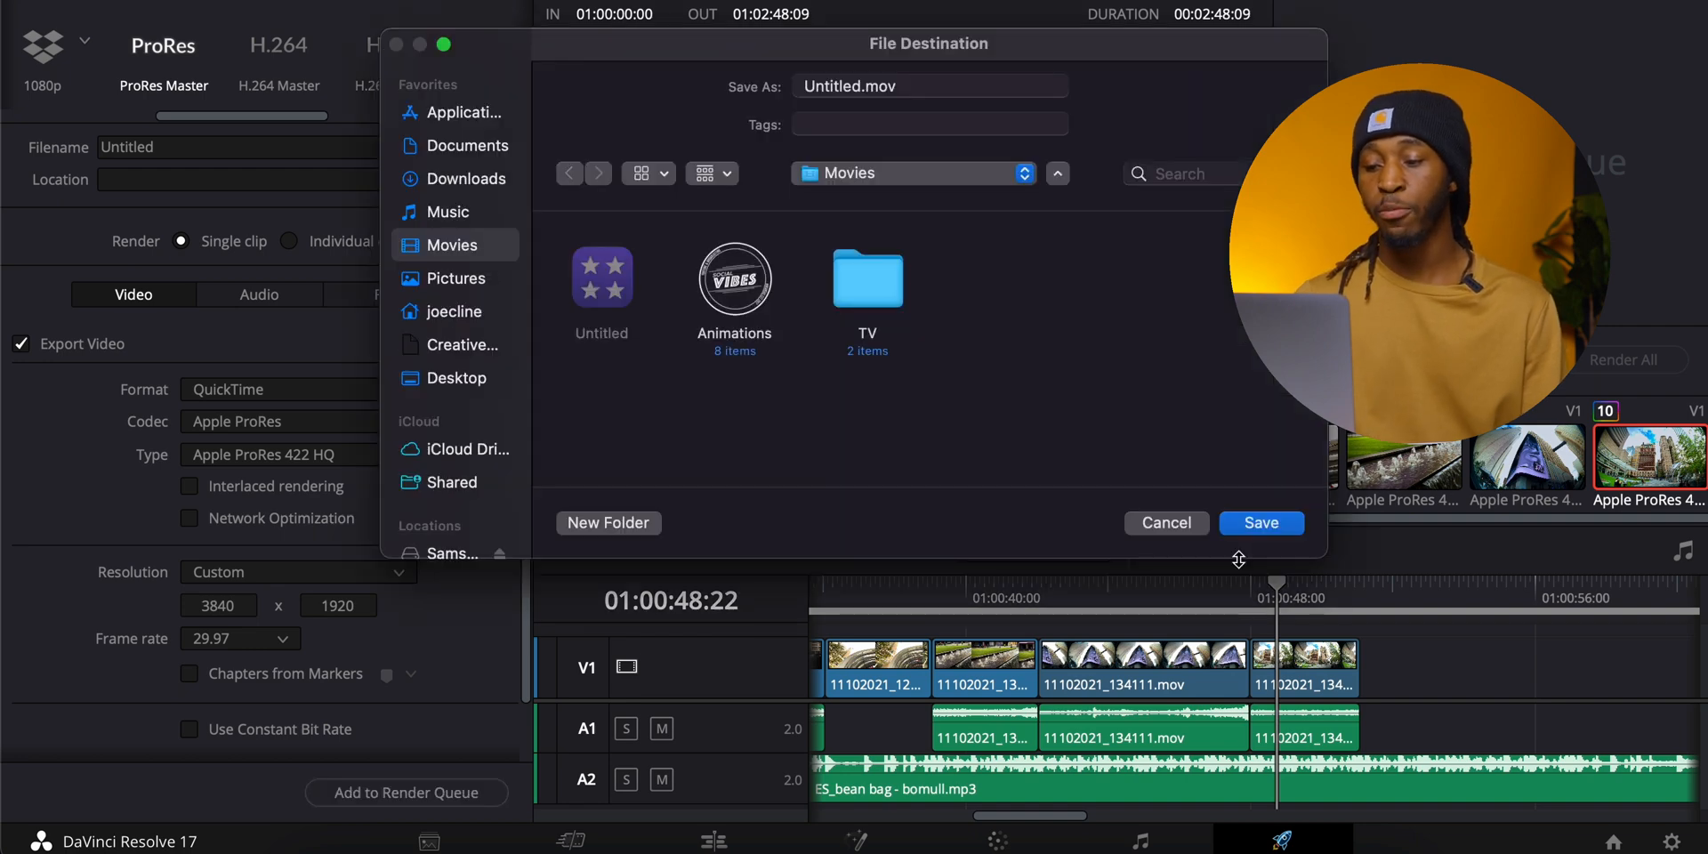
click(1159, 527)
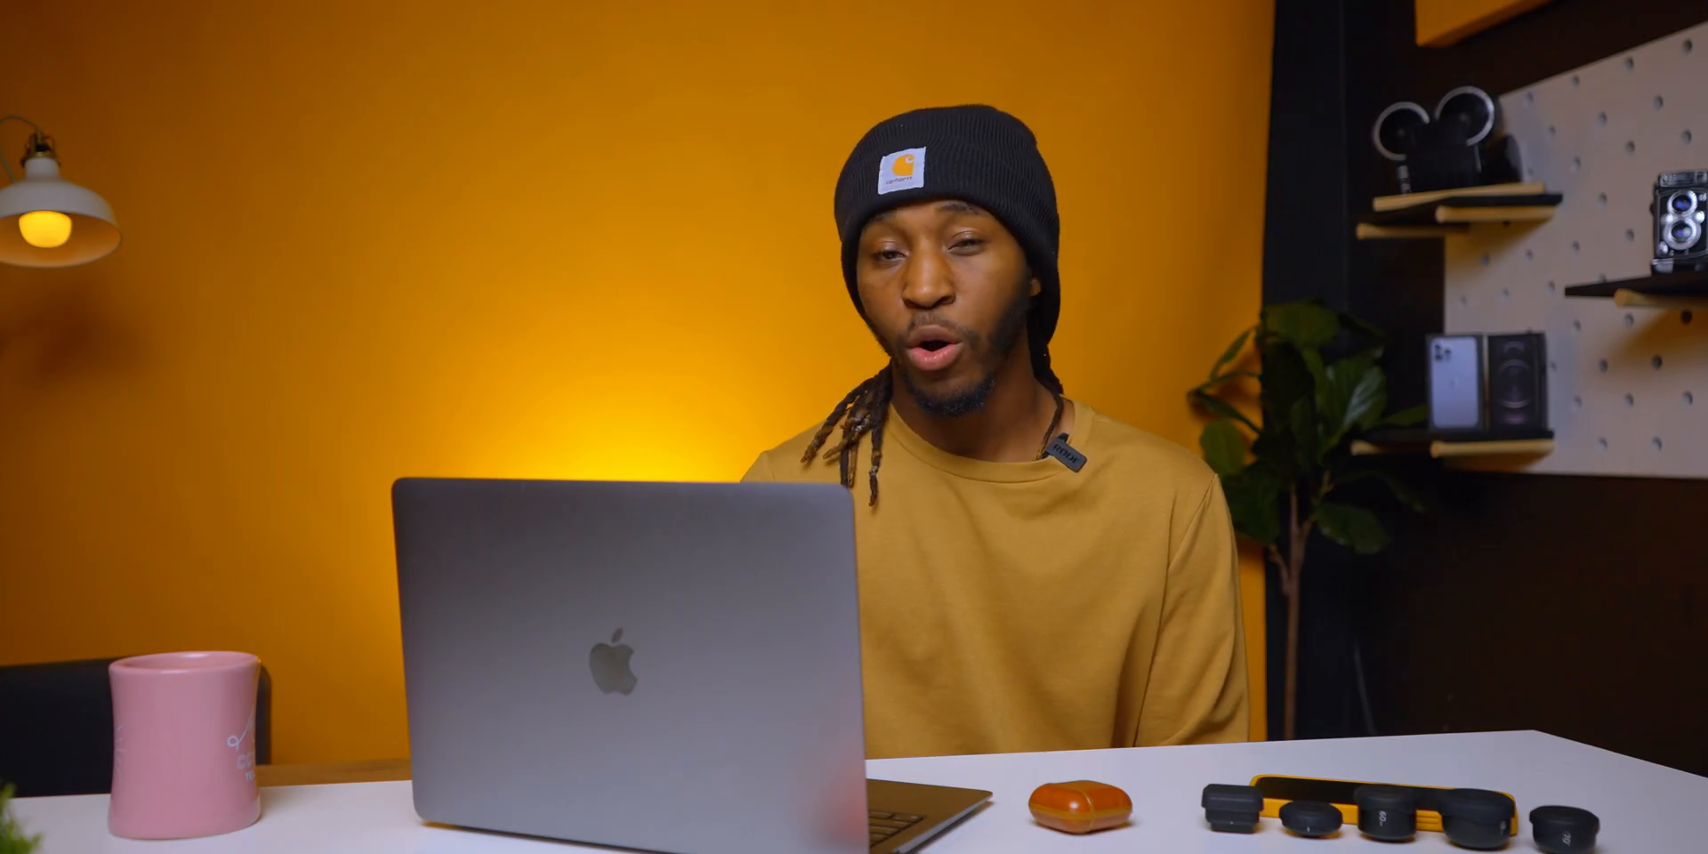